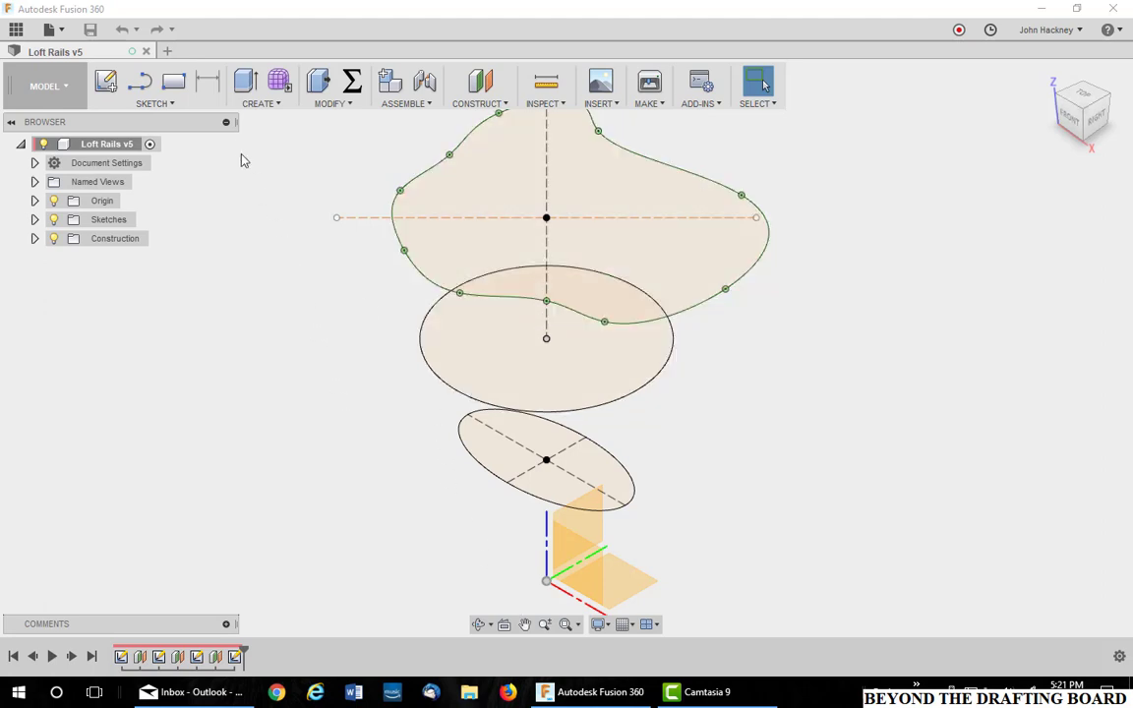
Loft a solid body from the origin point through the small and large ellipses to the top blob
{"action": "left_click", "coordinate": [260, 103]}
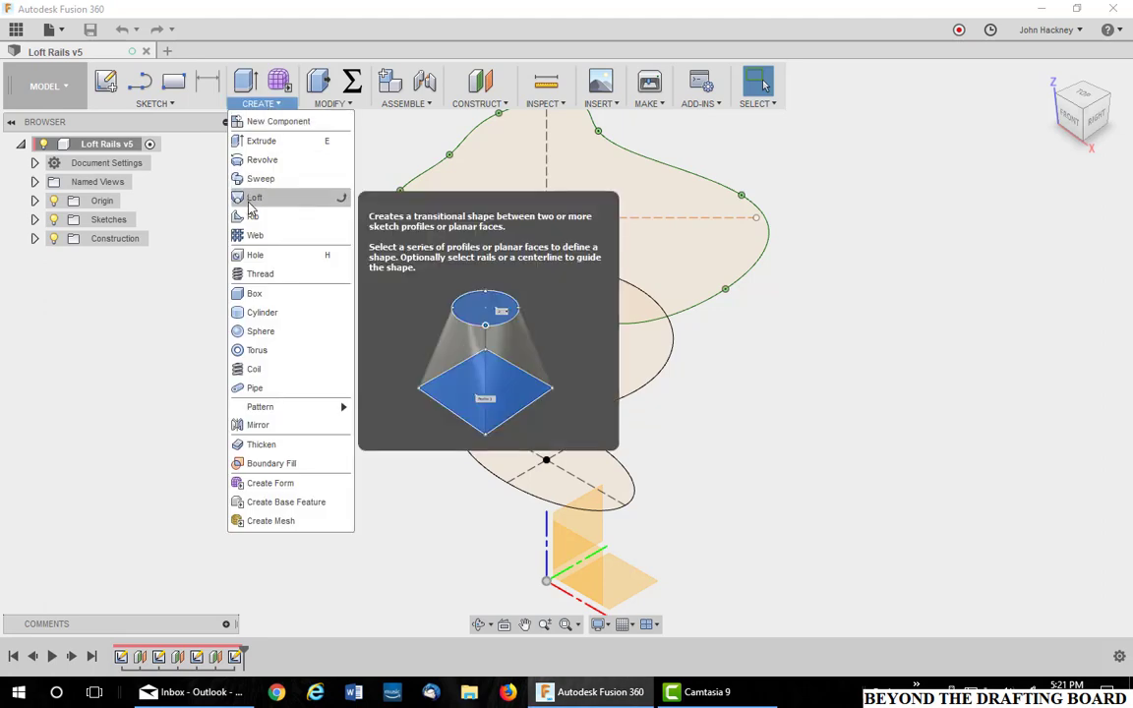
{"action": "left_click", "coordinate": [252, 200]}
{"action": "left_click", "coordinate": [547, 581]}
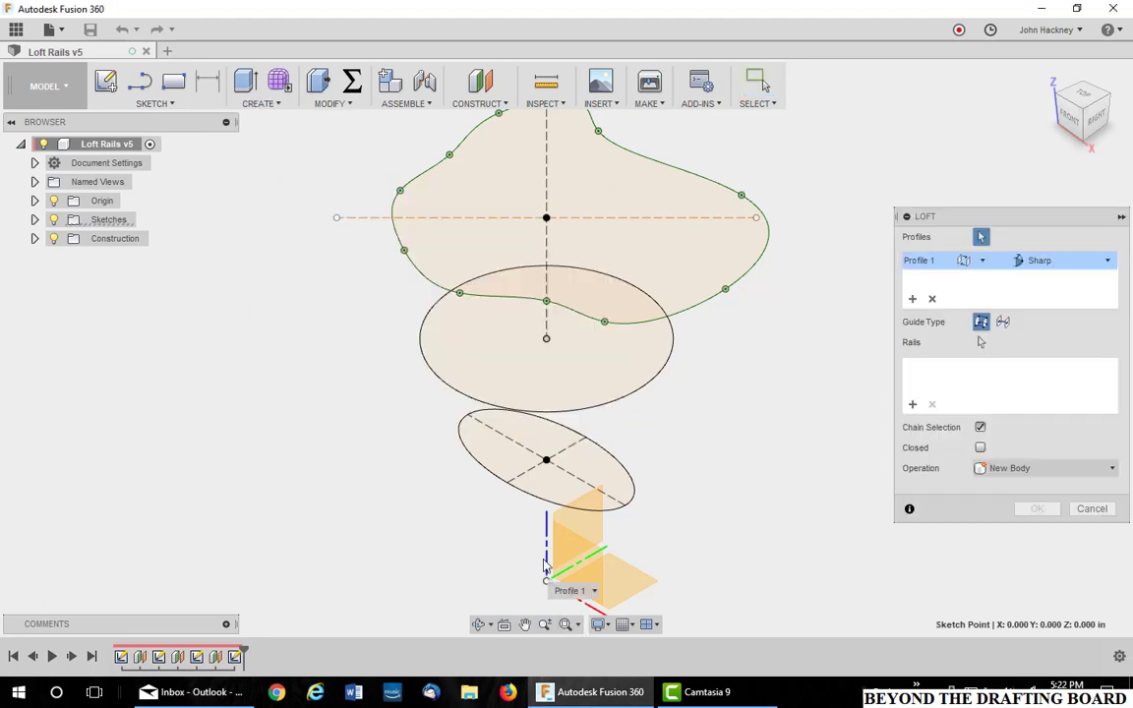
{"action": "left_click", "coordinate": [547, 411]}
{"action": "left_click", "coordinate": [545, 397]}
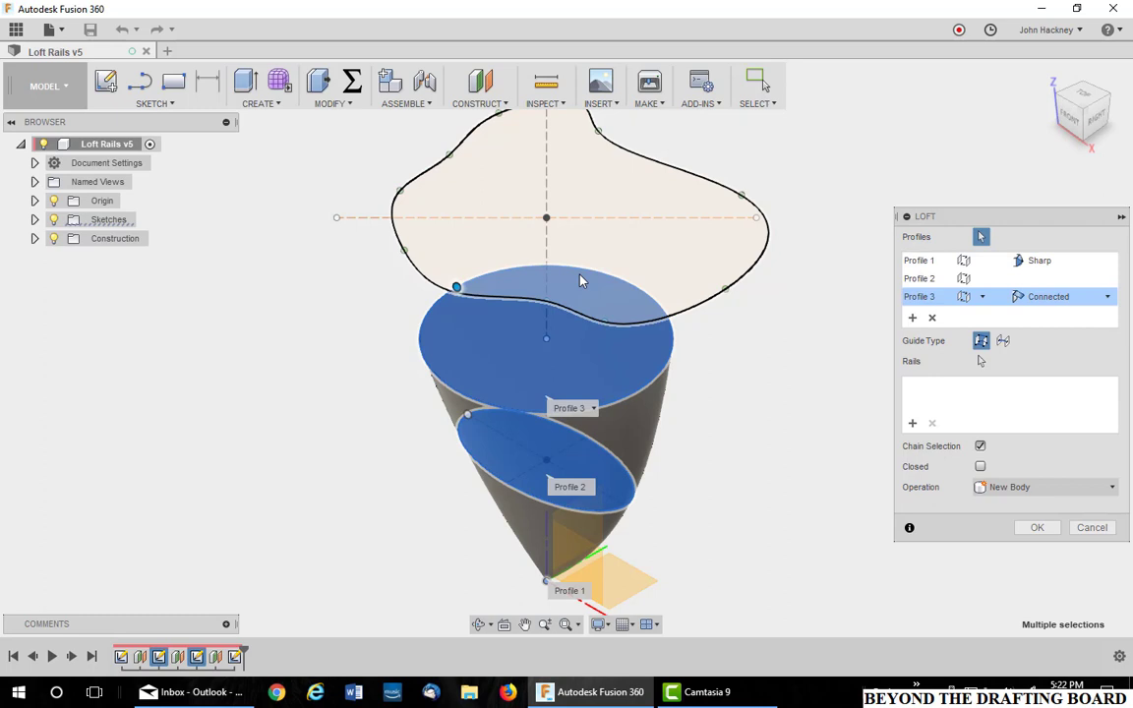
{"action": "left_click", "coordinate": [521, 247]}
{"action": "left_click", "coordinate": [1036, 546]}
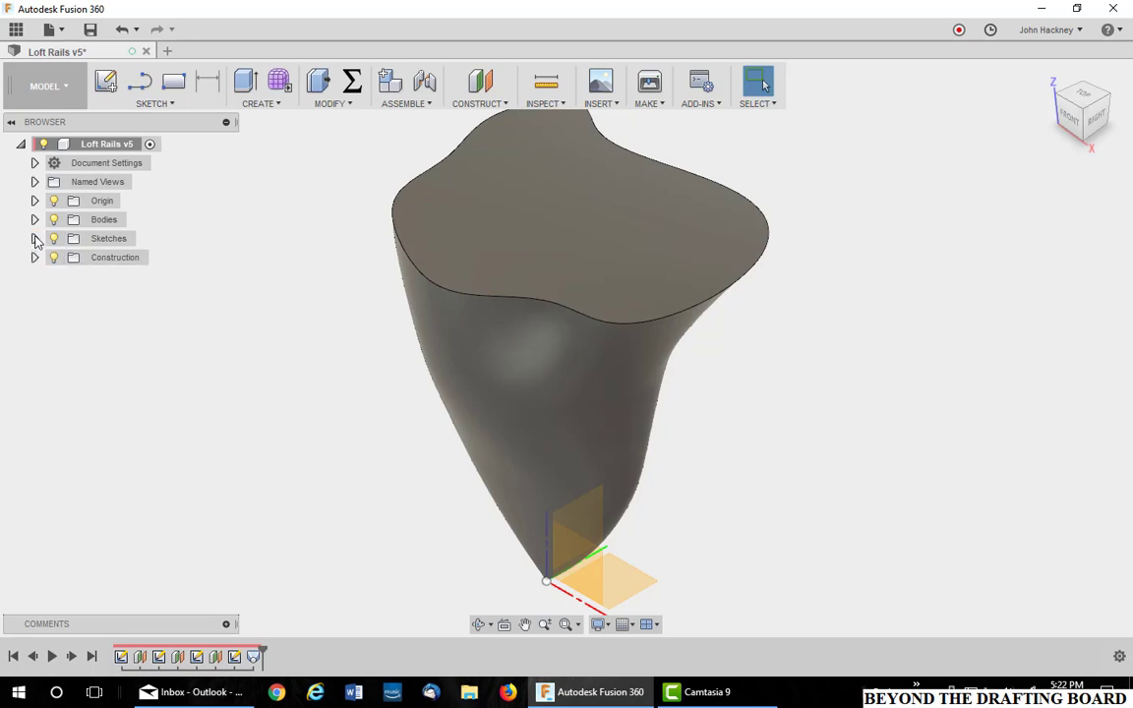
Apply the Paint - Metallic (Red) appearance to Body1
{"action": "left_click", "coordinate": [34, 220]}
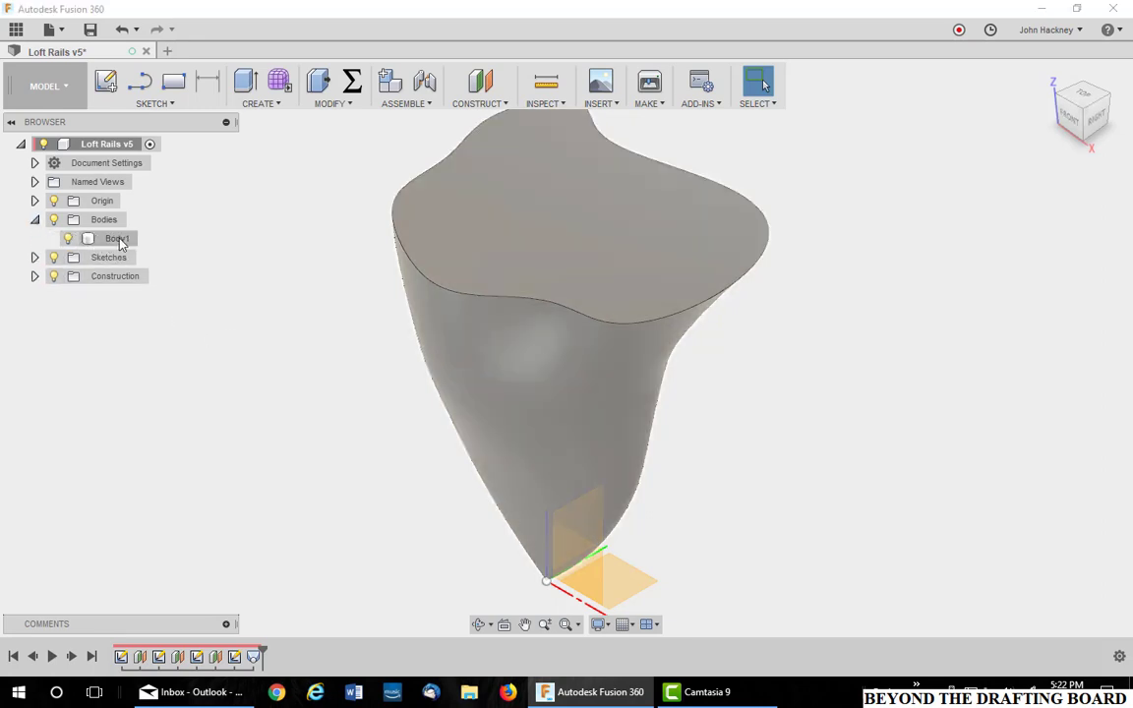
{"action": "right_click", "coordinate": [120, 243]}
{"action": "left_click", "coordinate": [355, 366]}
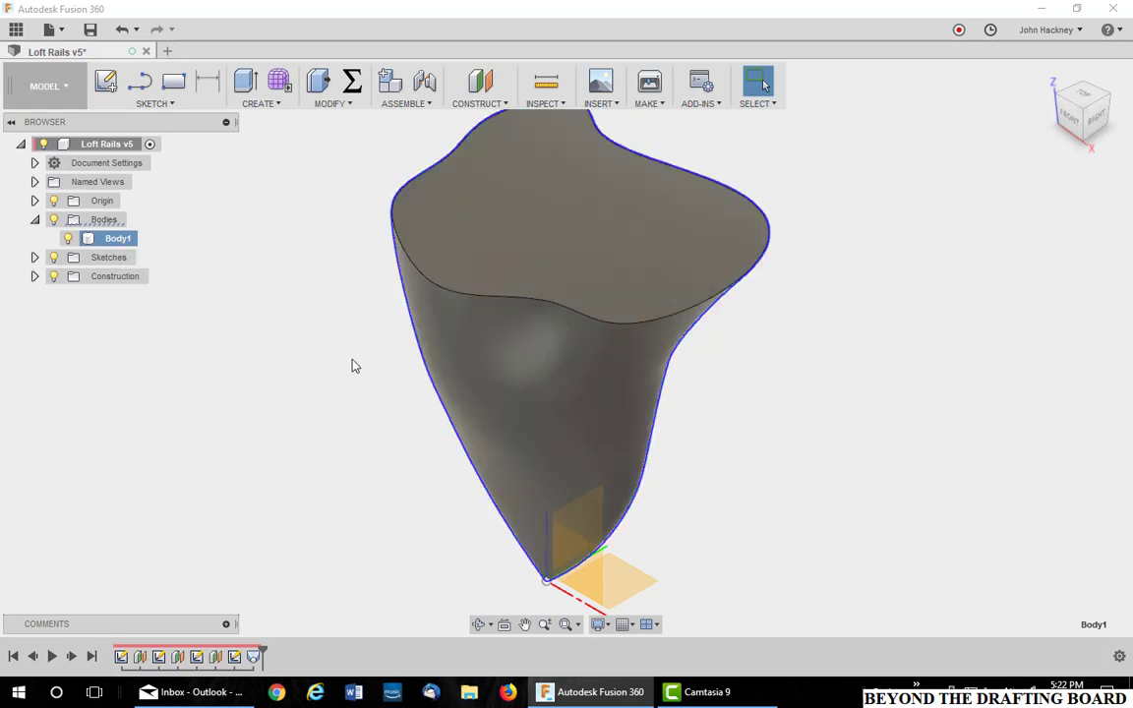
{"action": "left_click_drag", "start_coordinate": [750, 575], "coordinate": [610, 421]}
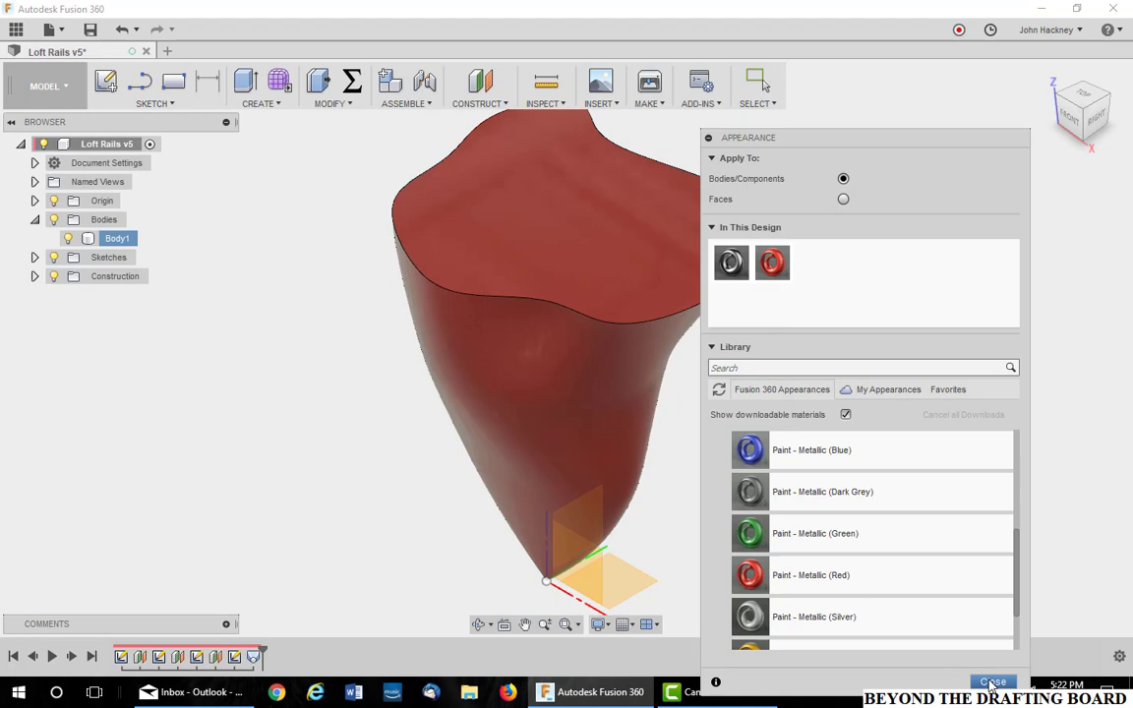
{"action": "left_click", "coordinate": [991, 681]}
Hide Body1 and make Sketch1 through Sketch4 visible again
{"action": "left_click", "coordinate": [68, 238]}
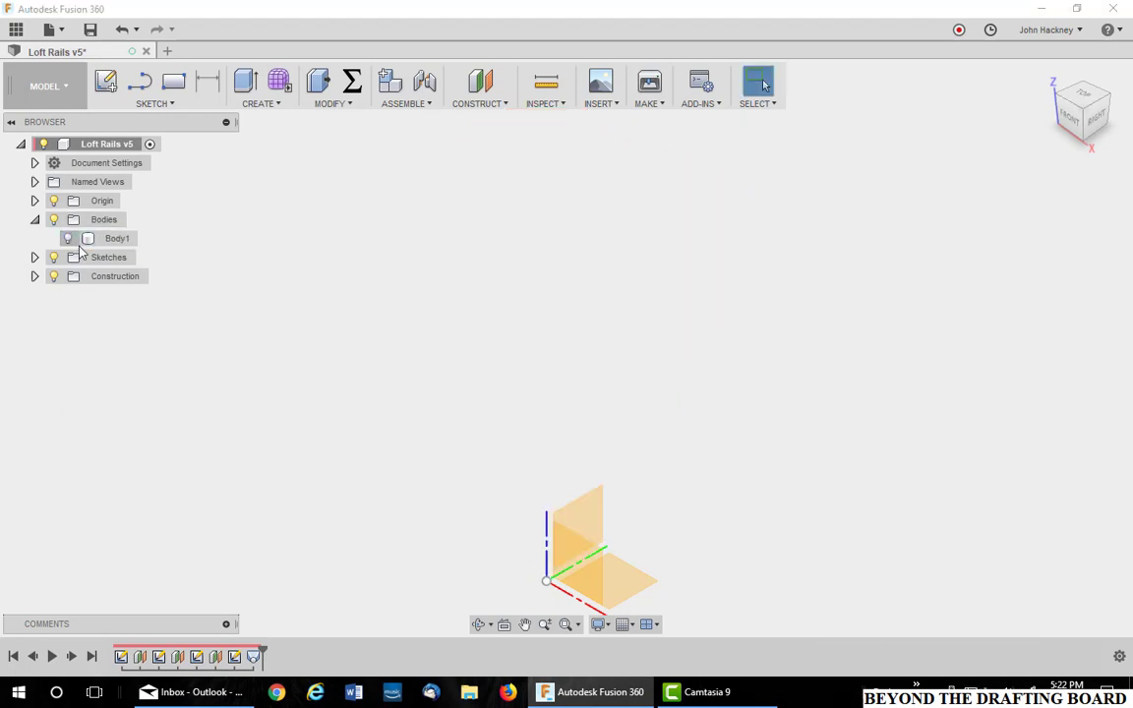
{"action": "left_click", "coordinate": [35, 256]}
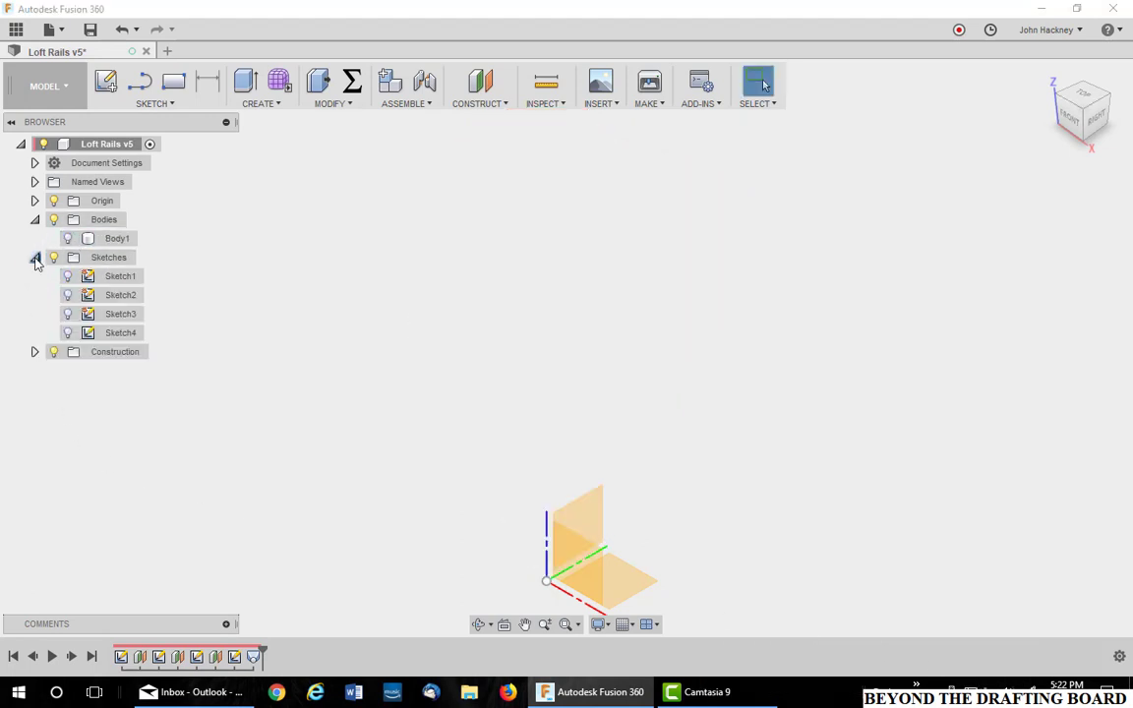
{"action": "left_click", "coordinate": [68, 277]}
{"action": "left_click", "coordinate": [68, 295]}
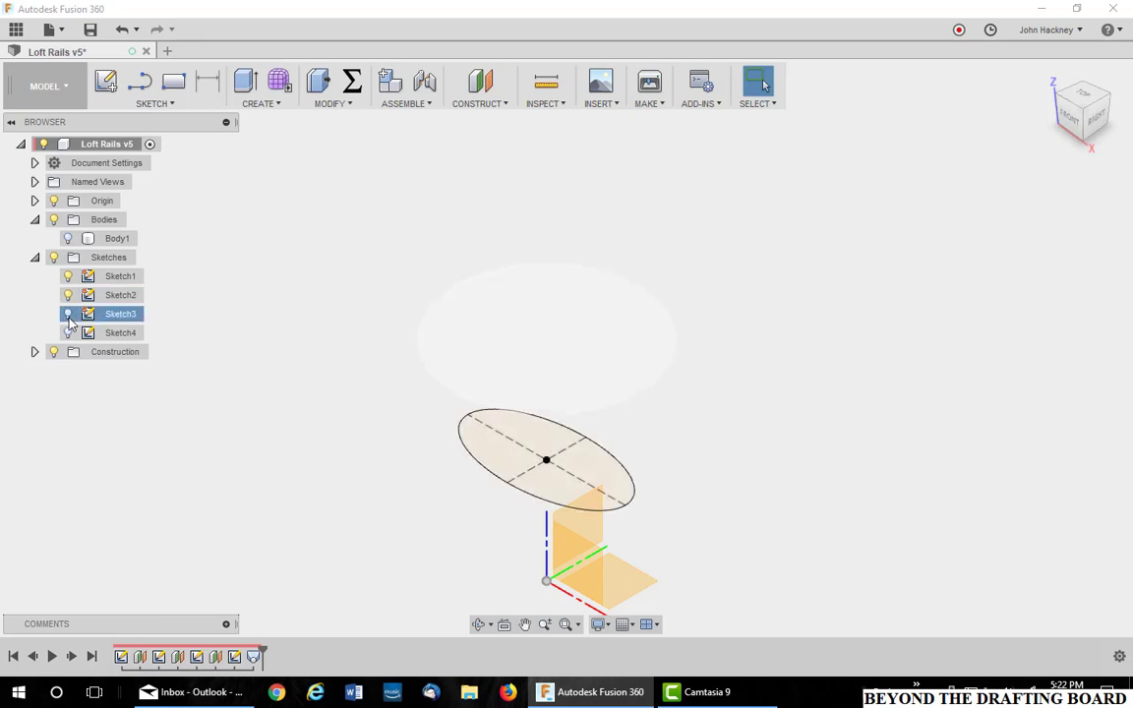
{"action": "left_click", "coordinate": [68, 314]}
{"action": "left_click", "coordinate": [68, 332]}
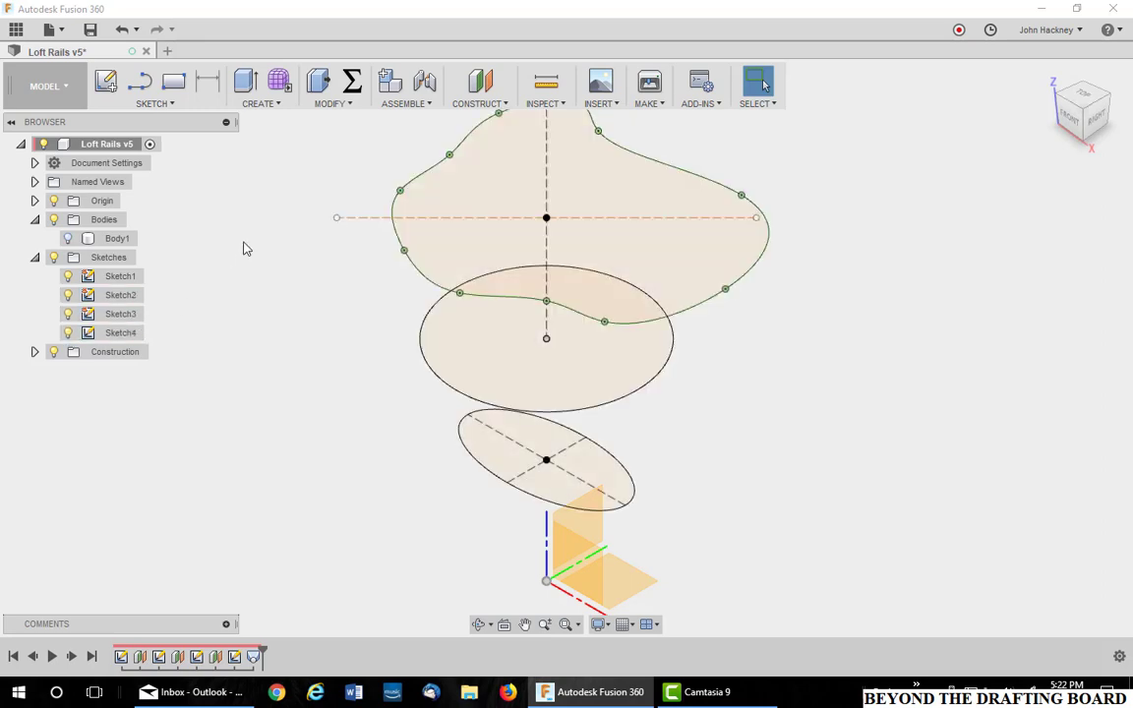
Create a new sketch on the XZ origin plane
{"action": "left_click", "coordinate": [572, 552]}
{"action": "right_click", "coordinate": [570, 551]}
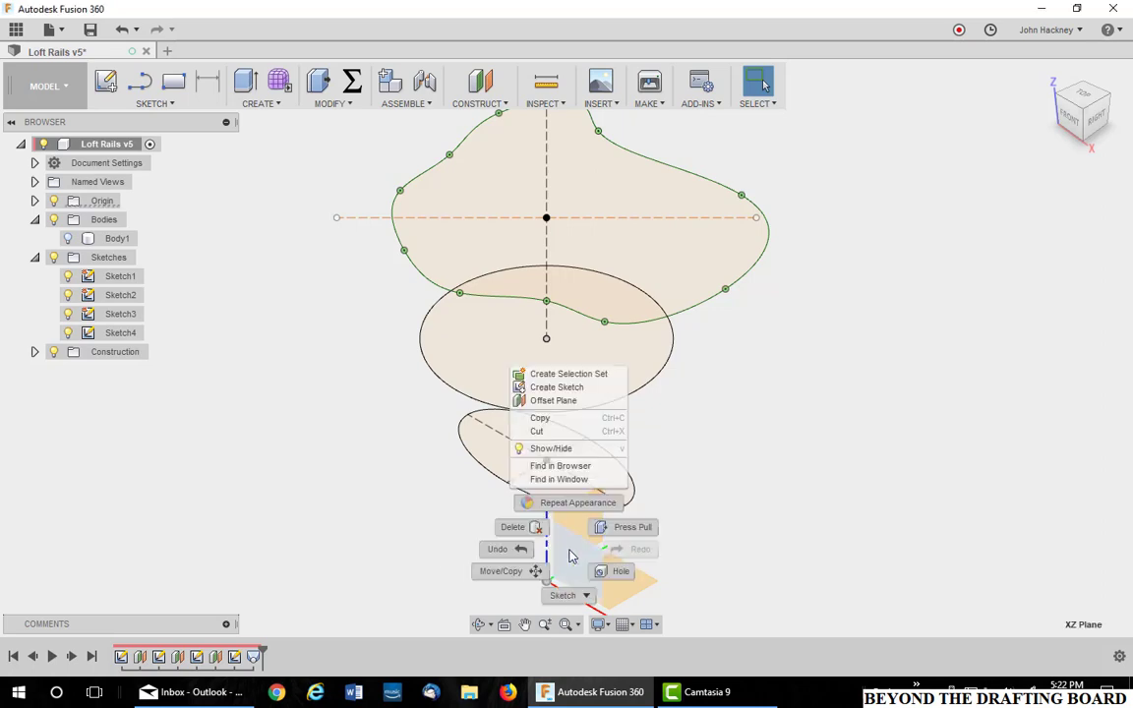
{"action": "left_click", "coordinate": [557, 387]}
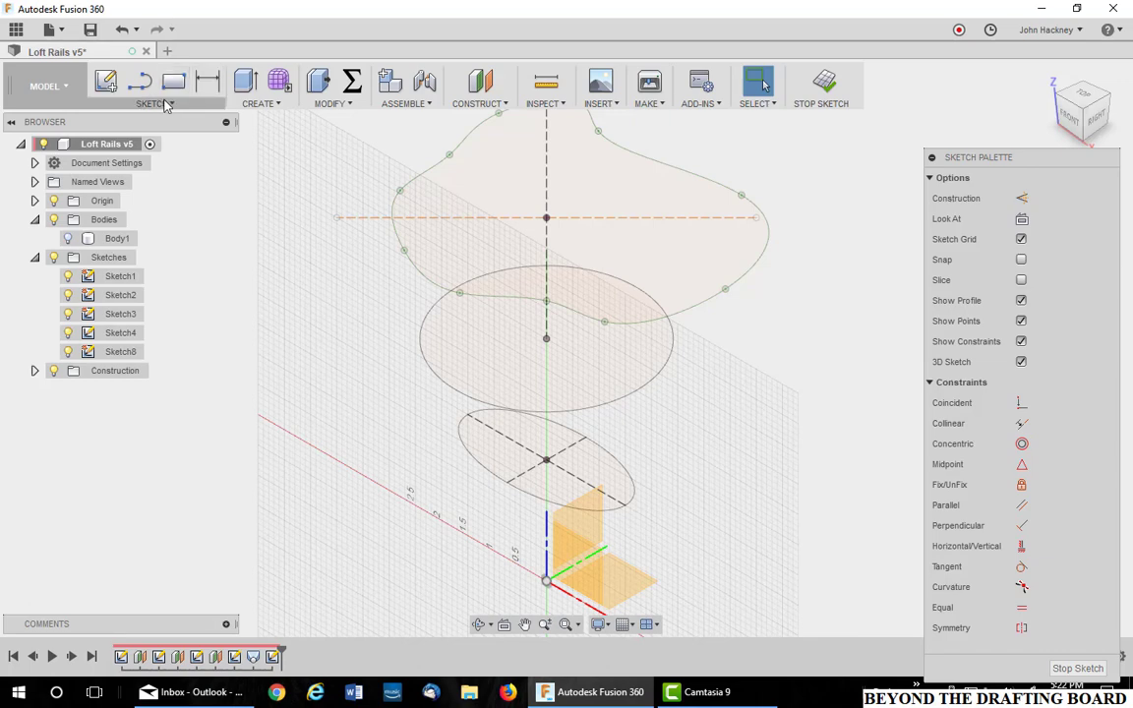
Intersect the small ellipse, large ellipse and top blob with the XZ sketch plane
{"action": "left_click", "coordinate": [158, 103]}
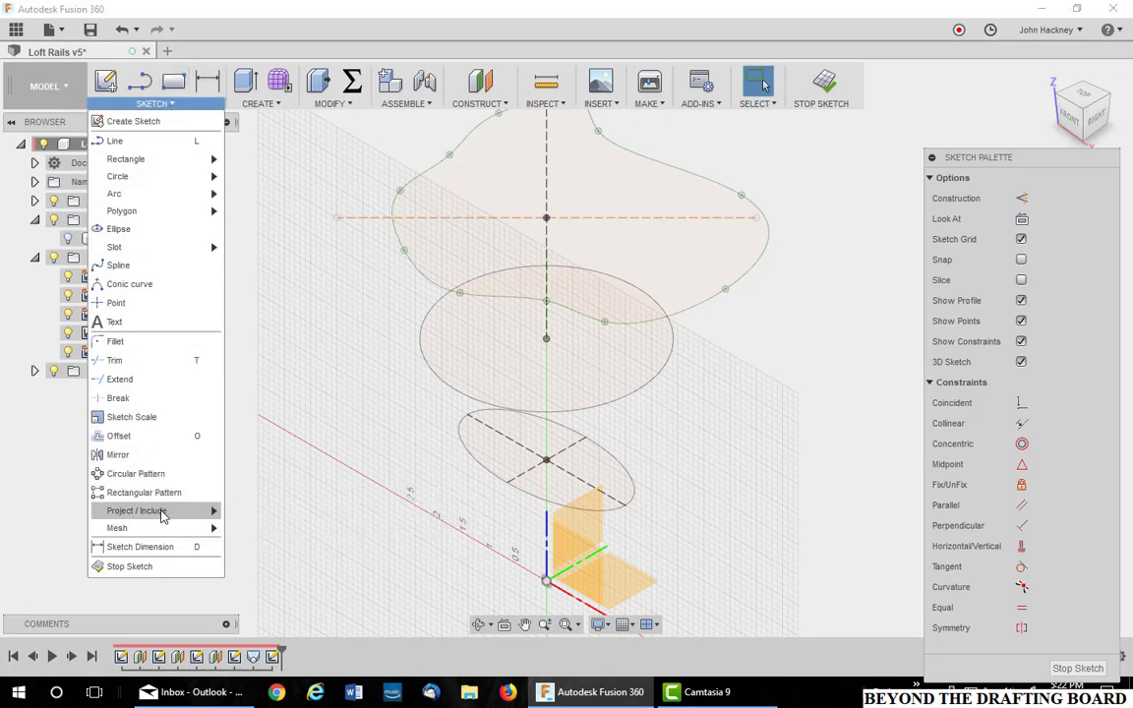
{"action": "mouse_move", "coordinate": [163, 514]}
{"action": "left_click", "coordinate": [270, 531]}
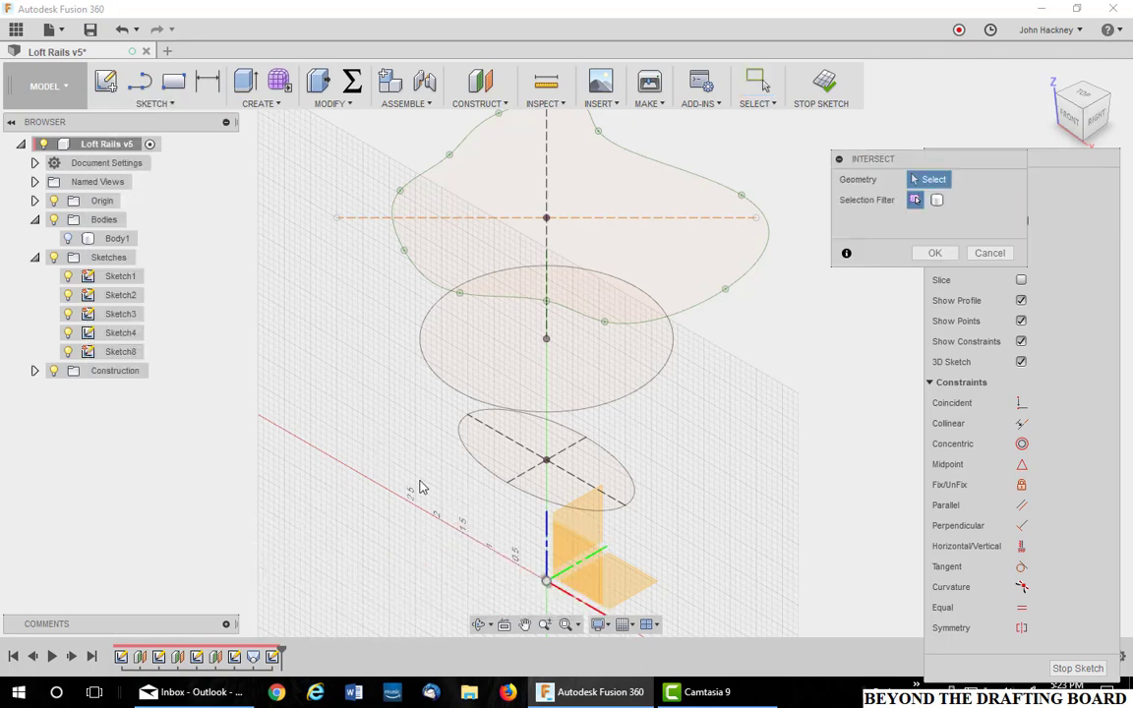
{"action": "left_click", "coordinate": [450, 417]}
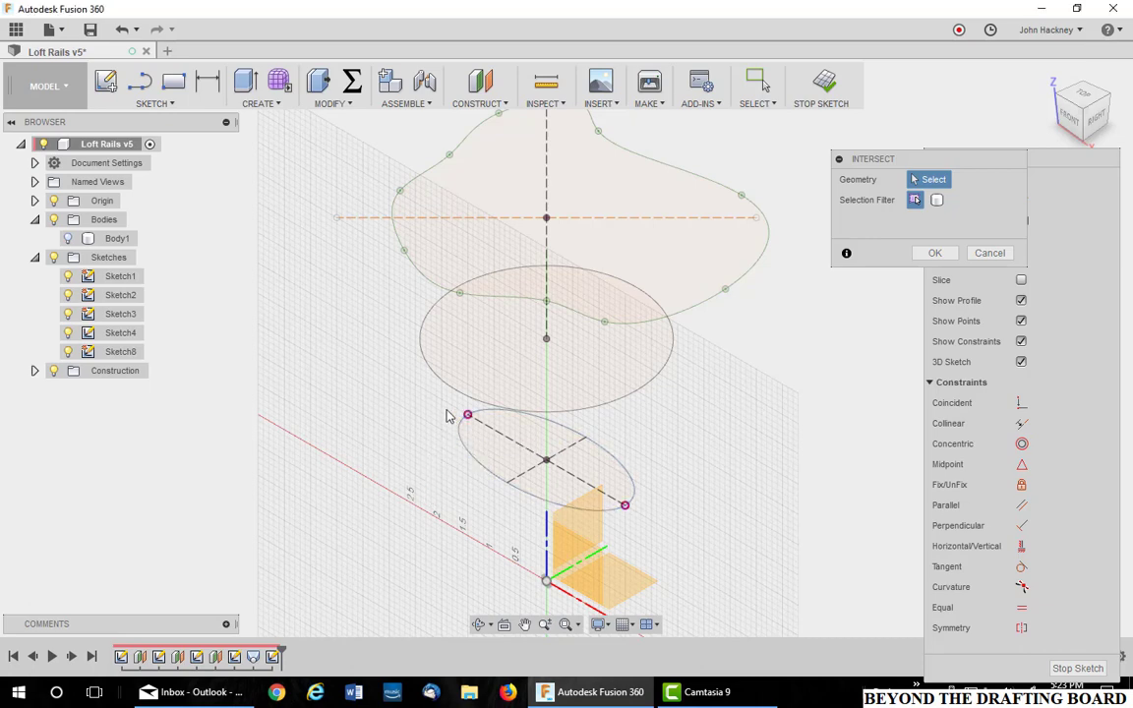
{"action": "left_click", "coordinate": [421, 338]}
{"action": "left_click", "coordinate": [399, 248]}
{"action": "key", "text": "Return"}
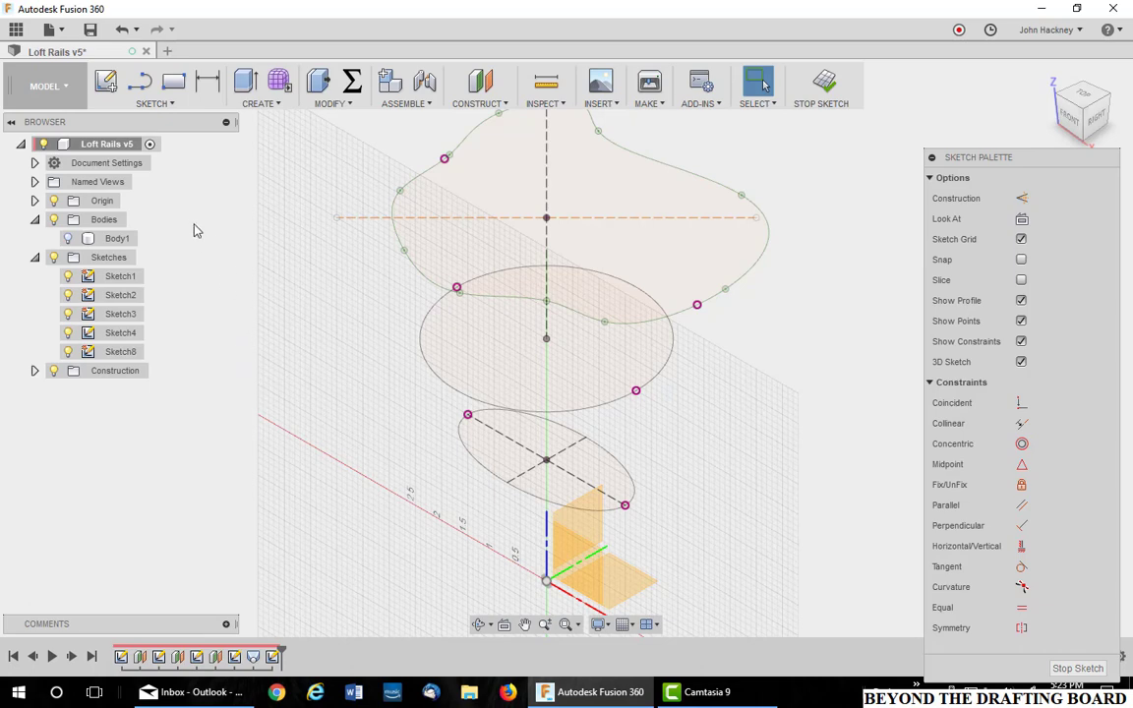
Draw a spline rail from the origin through both ellipse points to the top blob, ending vertical
{"action": "left_click", "coordinate": [155, 104]}
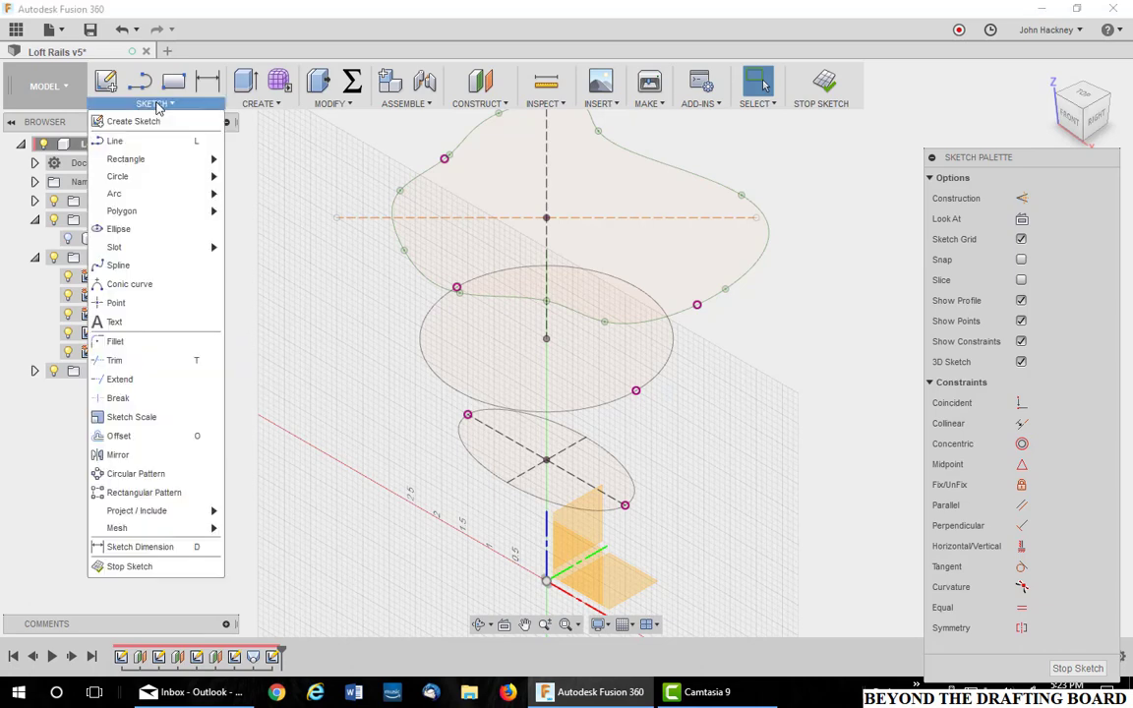
{"action": "left_click", "coordinate": [124, 267]}
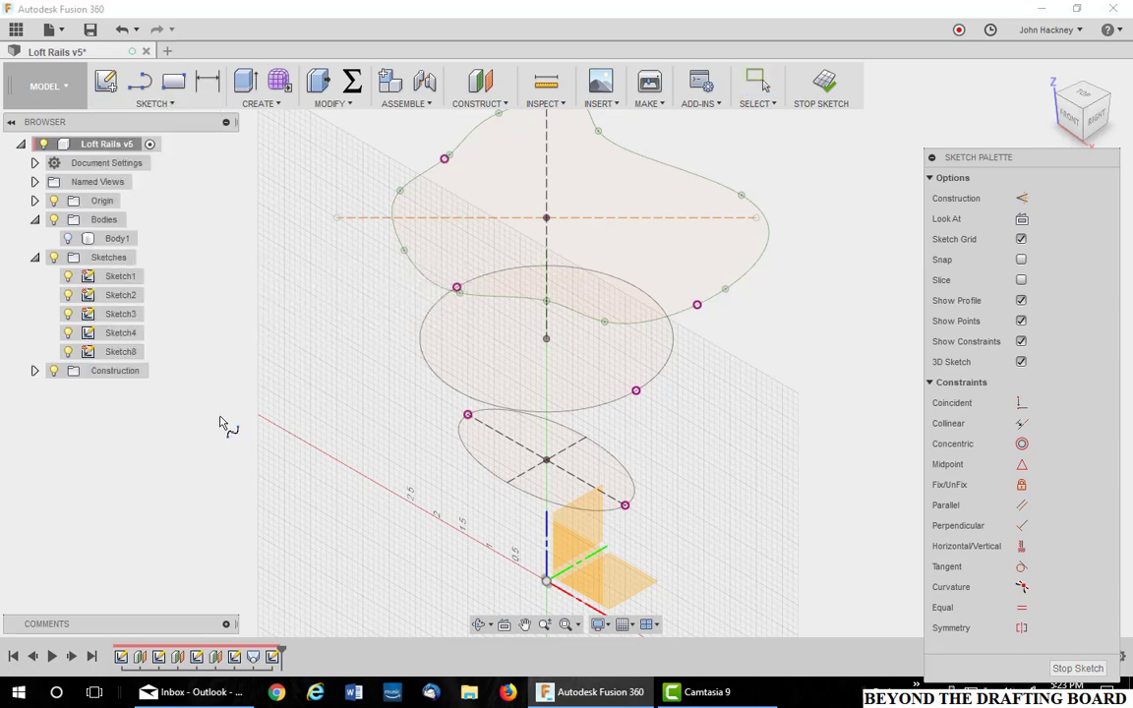
{"action": "left_click", "coordinate": [547, 579]}
{"action": "left_click", "coordinate": [467, 414]}
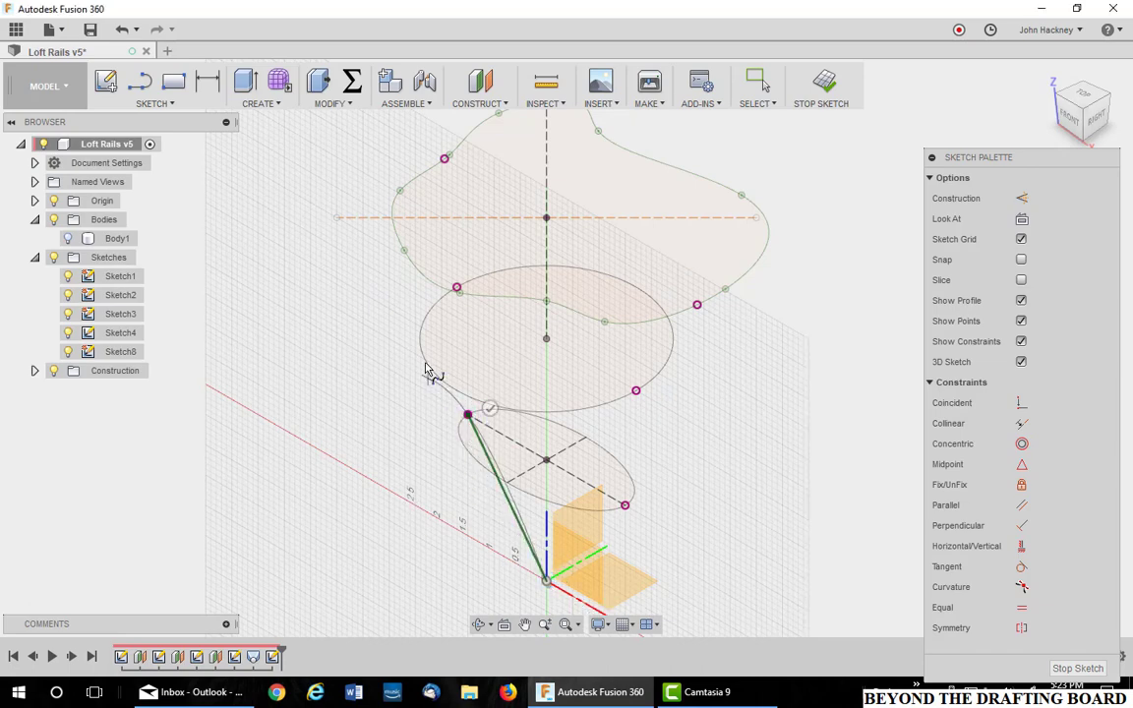
{"action": "left_click", "coordinate": [456, 287]}
{"action": "left_click", "coordinate": [444, 159]}
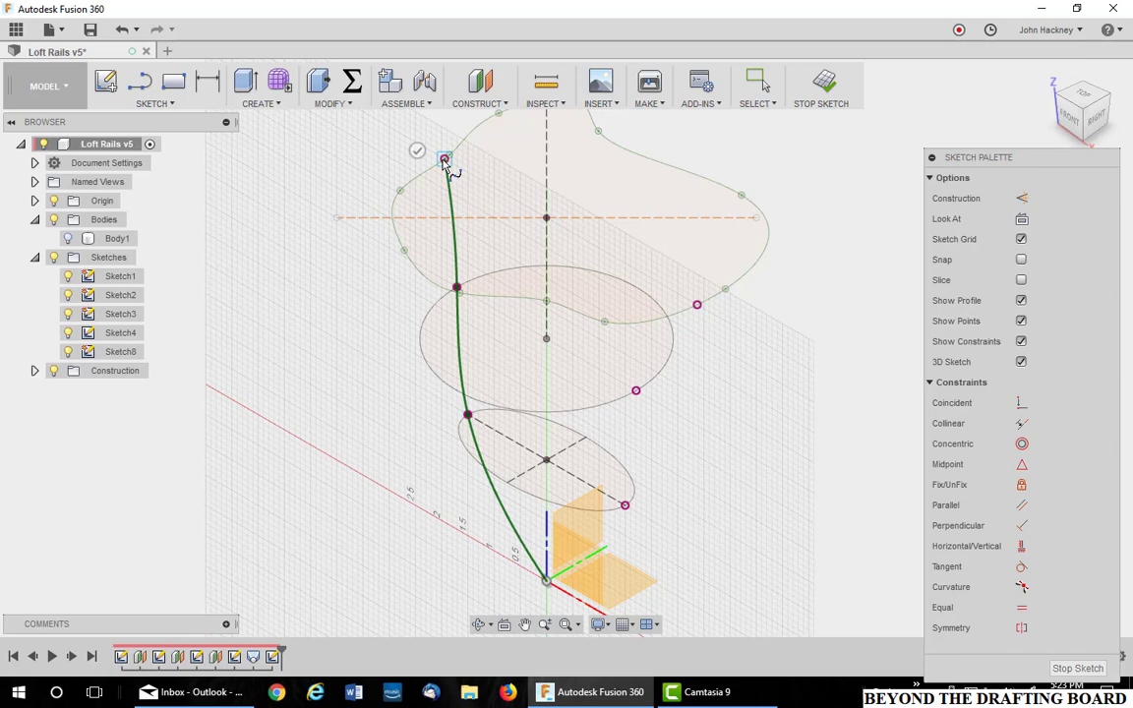
{"action": "right_click", "coordinate": [366, 160]}
{"action": "left_click", "coordinate": [400, 157]}
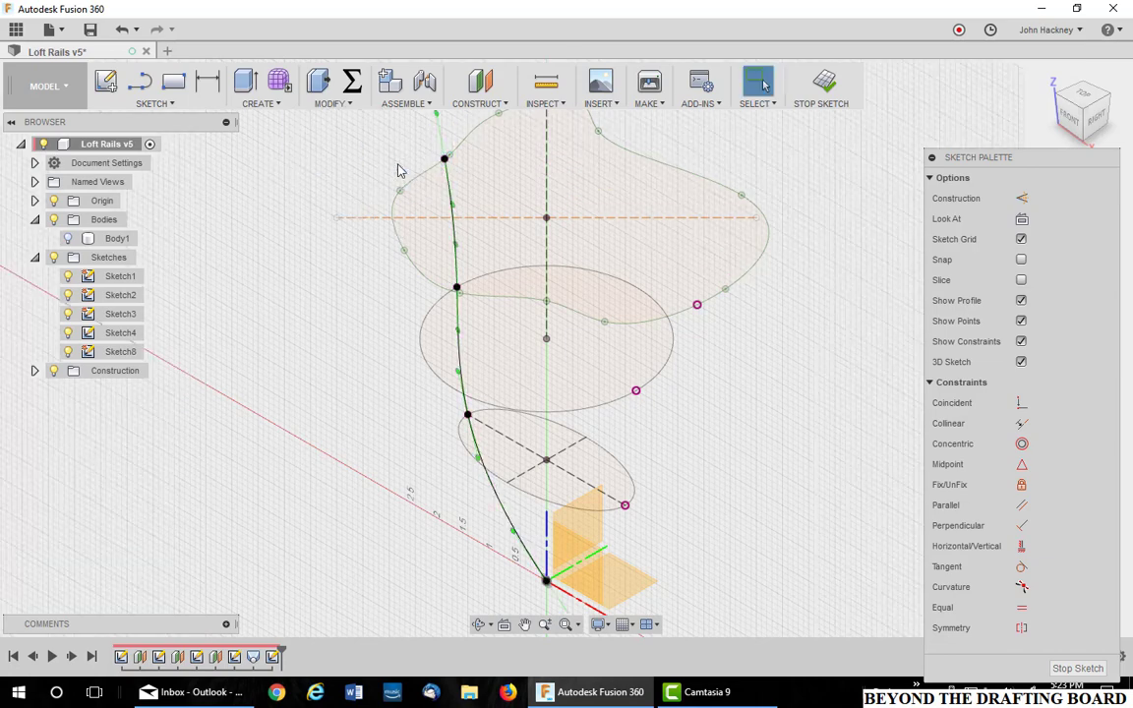
{"action": "middle_click_drag", "start_coordinate": [406, 182], "coordinate": [353, 247]}
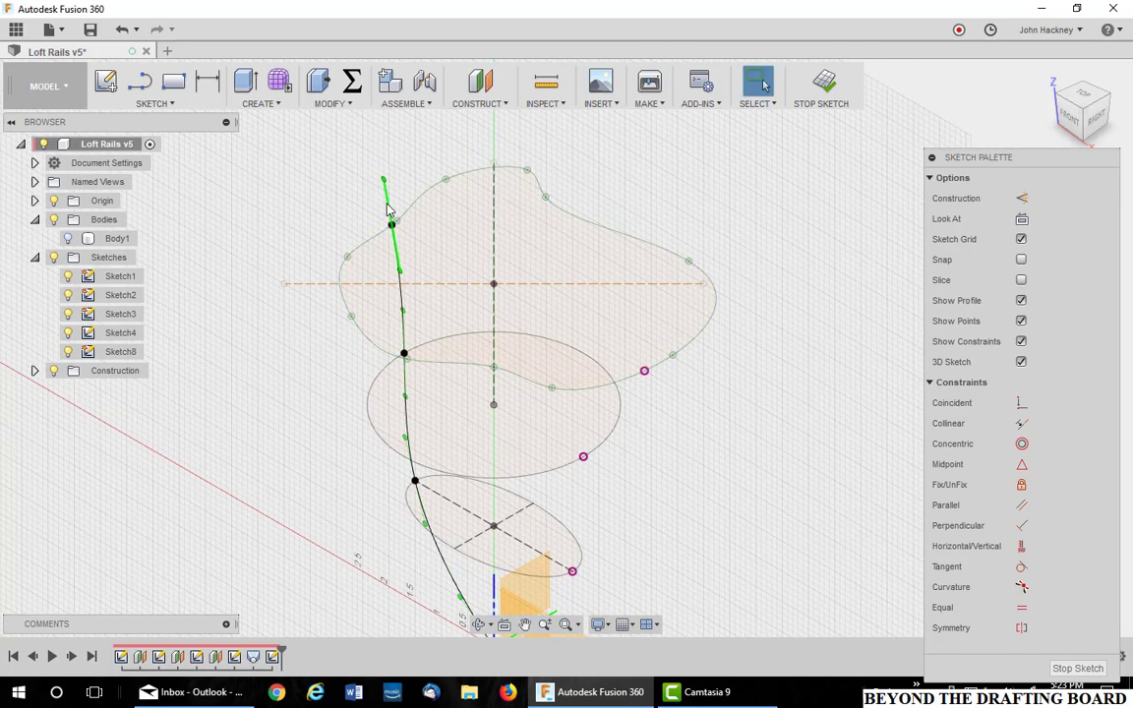
{"action": "left_click", "coordinate": [387, 207]}
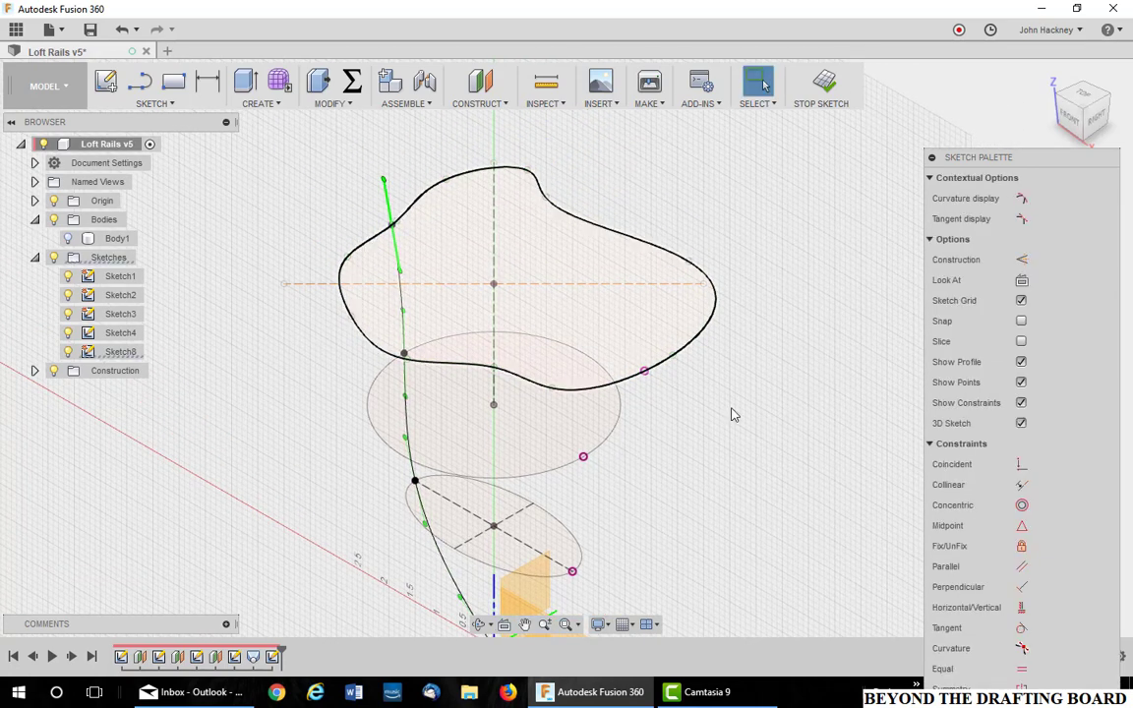
{"action": "left_click", "coordinate": [1023, 609]}
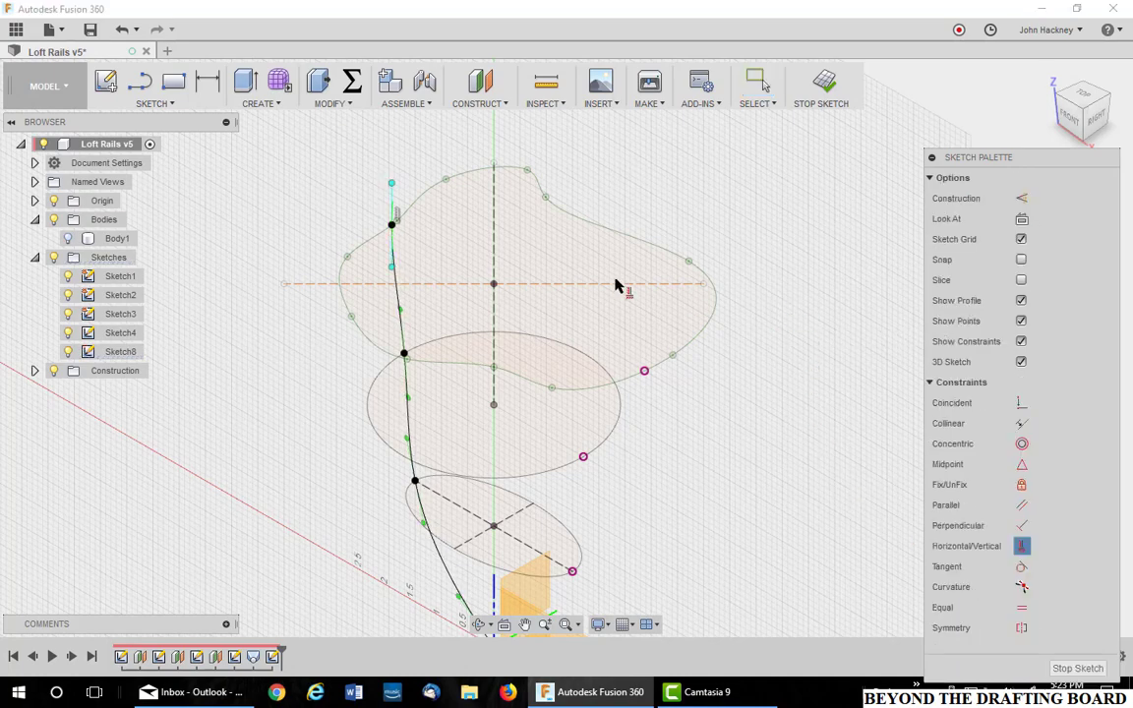
Draw a second spline rail on the other side through the ellipse points, with a vertical top tangent
{"action": "left_click", "coordinate": [157, 104]}
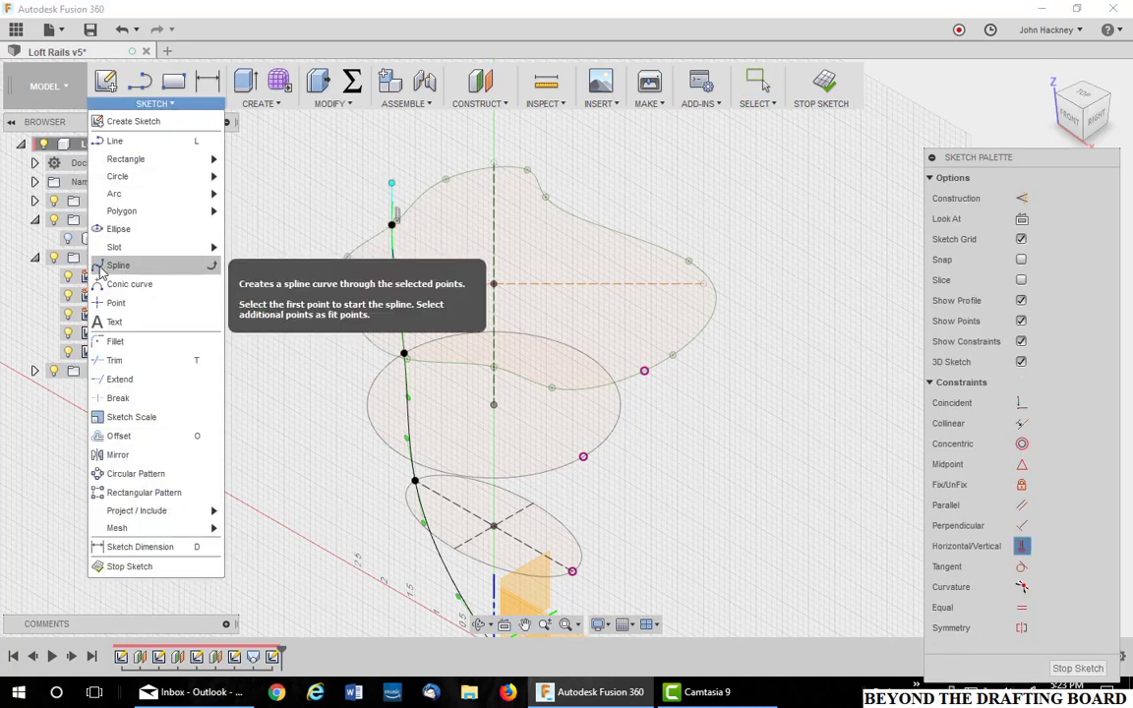
{"action": "left_click", "coordinate": [118, 265]}
{"action": "mouse_move", "coordinate": [616, 487]}
{"action": "middle_mouse_down"}
{"action": "mouse_move", "coordinate": [687, 392]}
{"action": "mouse_move", "coordinate": [685, 334]}
{"action": "middle_mouse_up"}
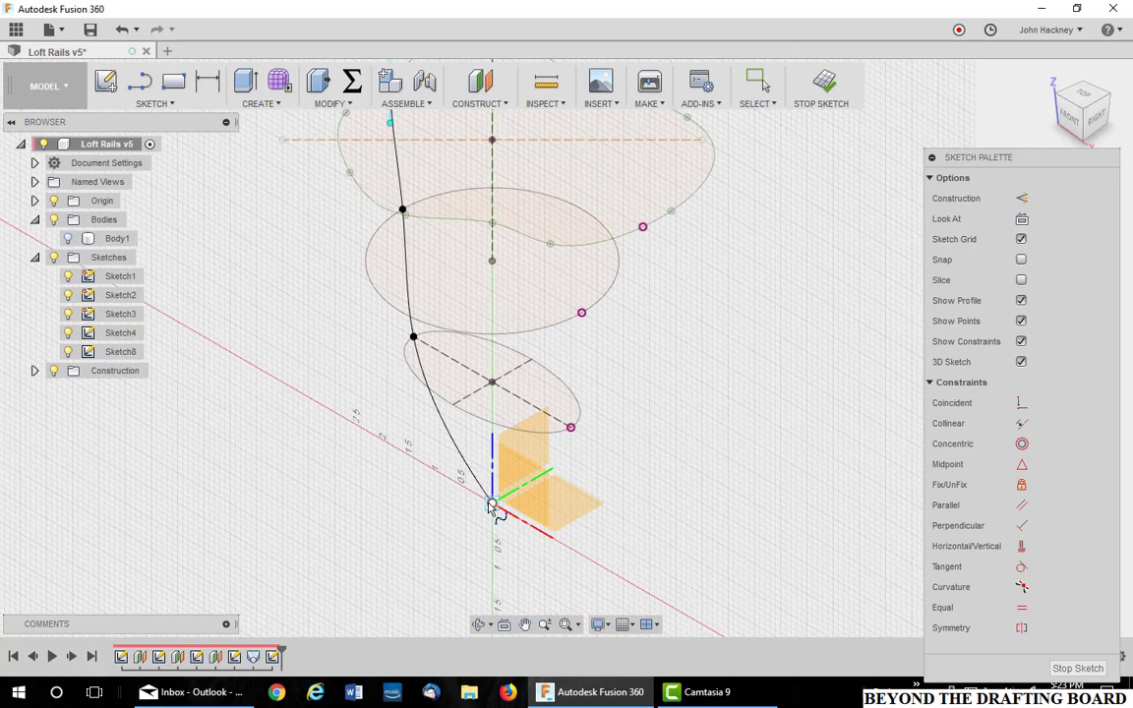
{"action": "left_click", "coordinate": [492, 505]}
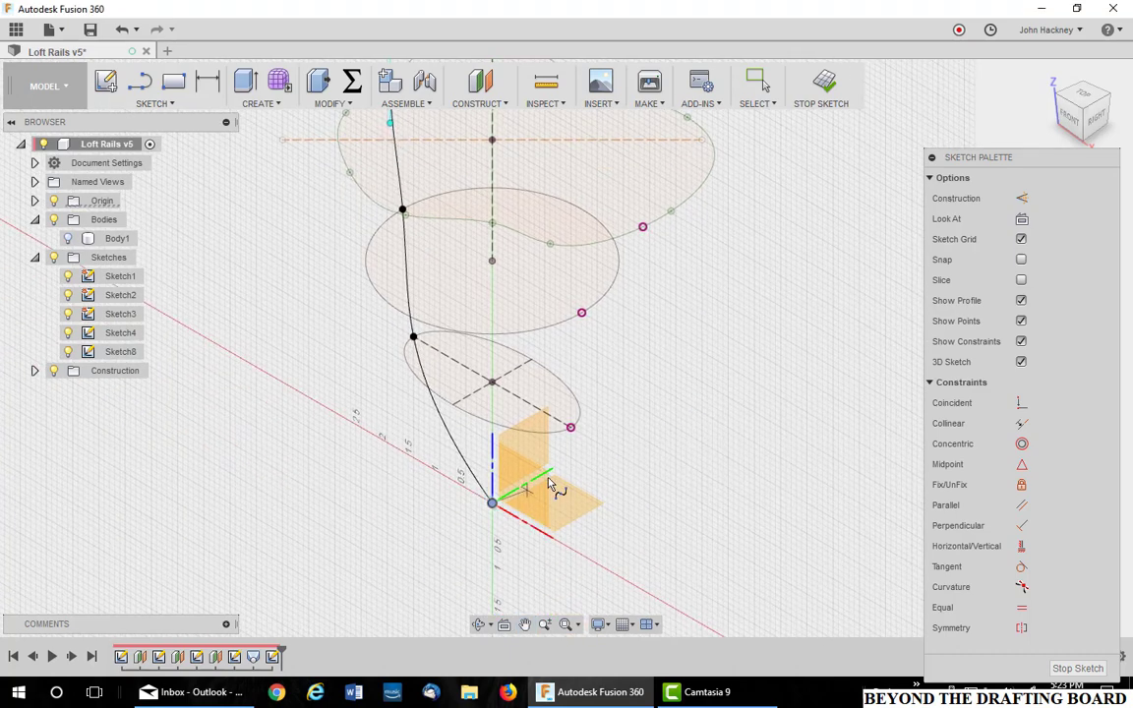
{"action": "left_click", "coordinate": [572, 426]}
{"action": "left_click", "coordinate": [581, 313]}
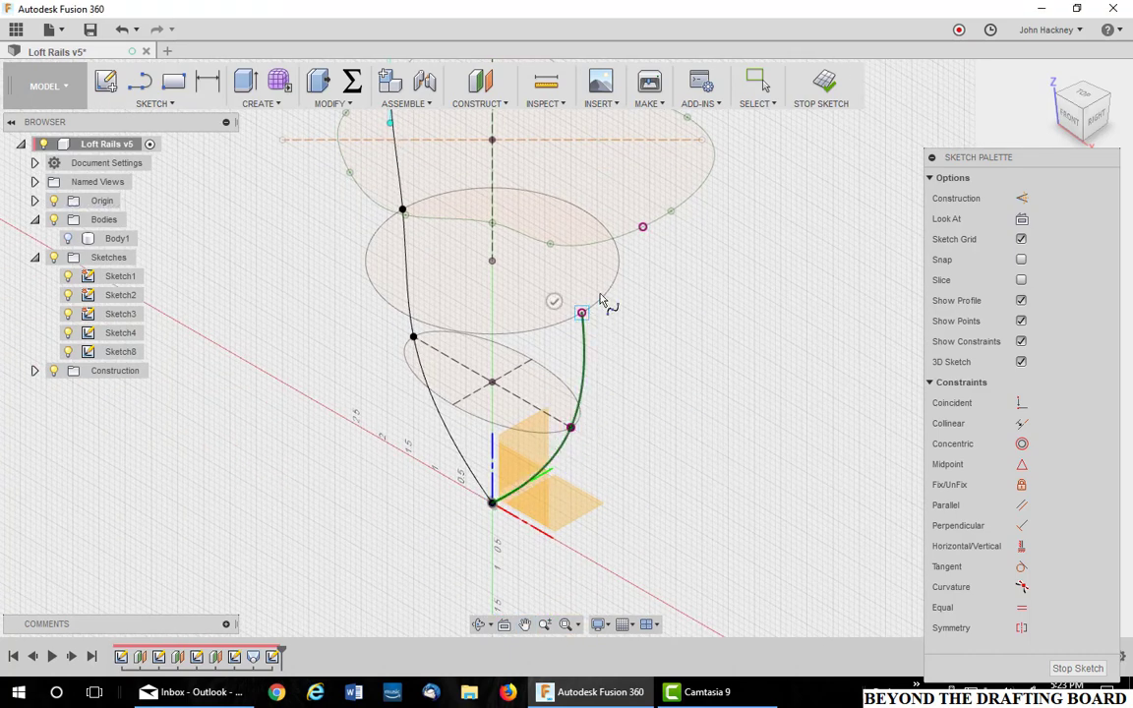
{"action": "left_click", "coordinate": [643, 228]}
{"action": "right_click", "coordinate": [751, 206]}
{"action": "left_click", "coordinate": [804, 208]}
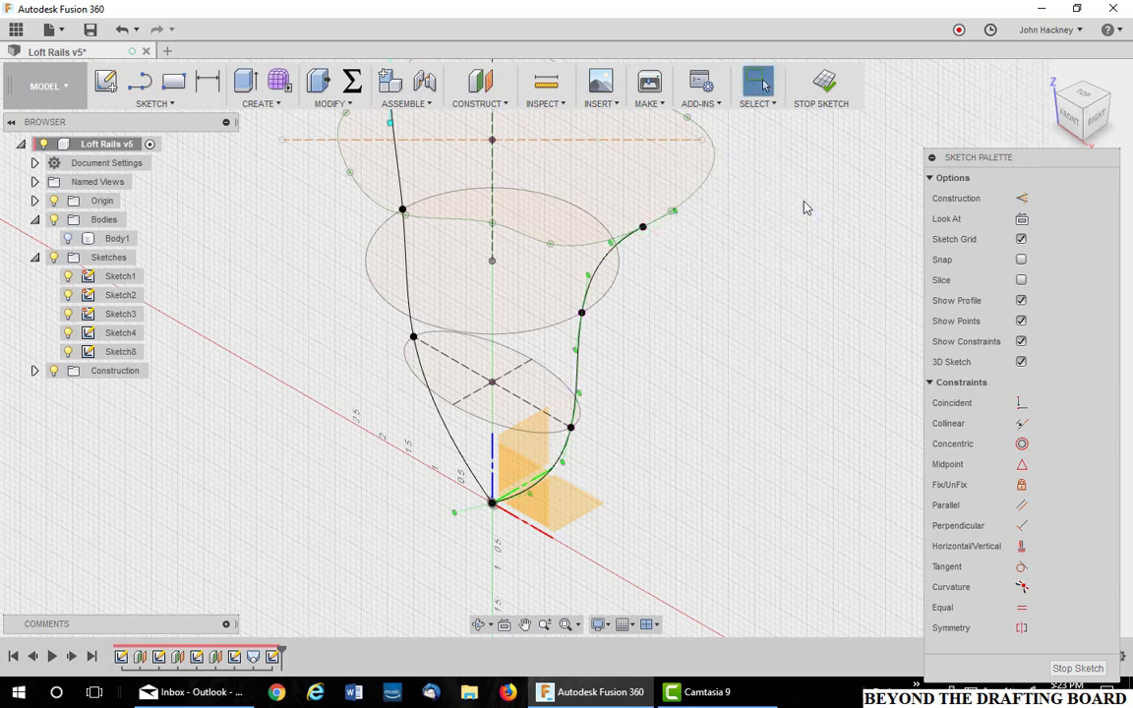
{"action": "left_click", "coordinate": [646, 225]}
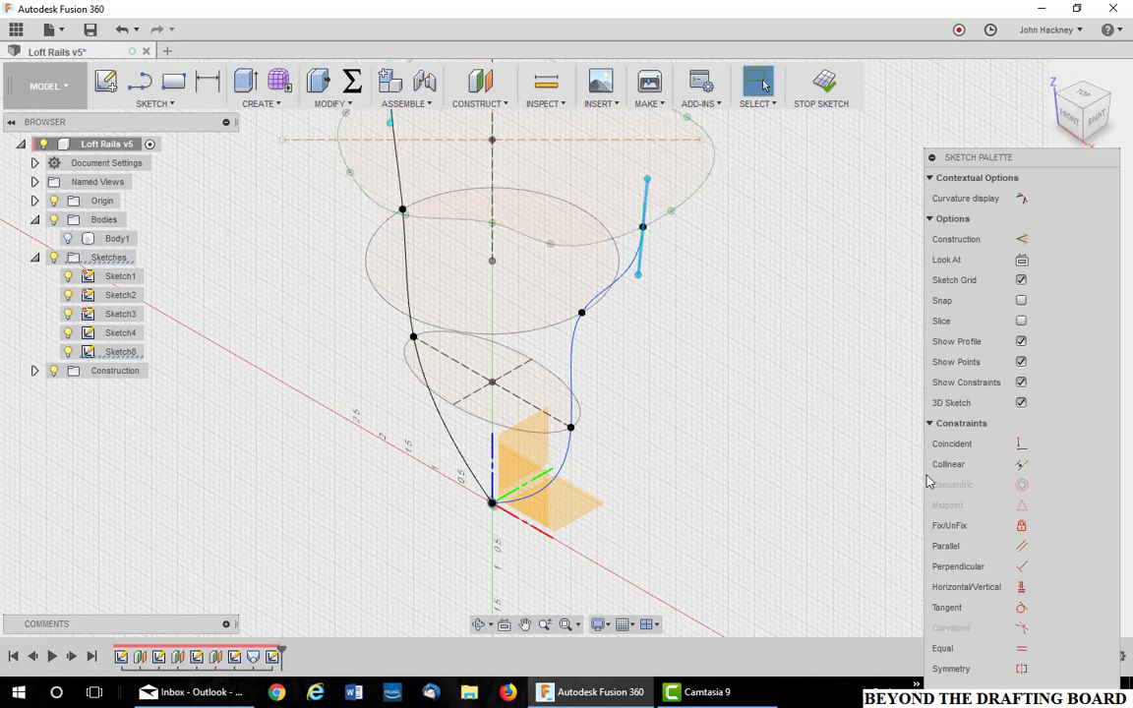
{"action": "left_click", "coordinate": [1021, 587]}
{"action": "middle_click_drag", "start_coordinate": [804, 331], "coordinate": [791, 423]}
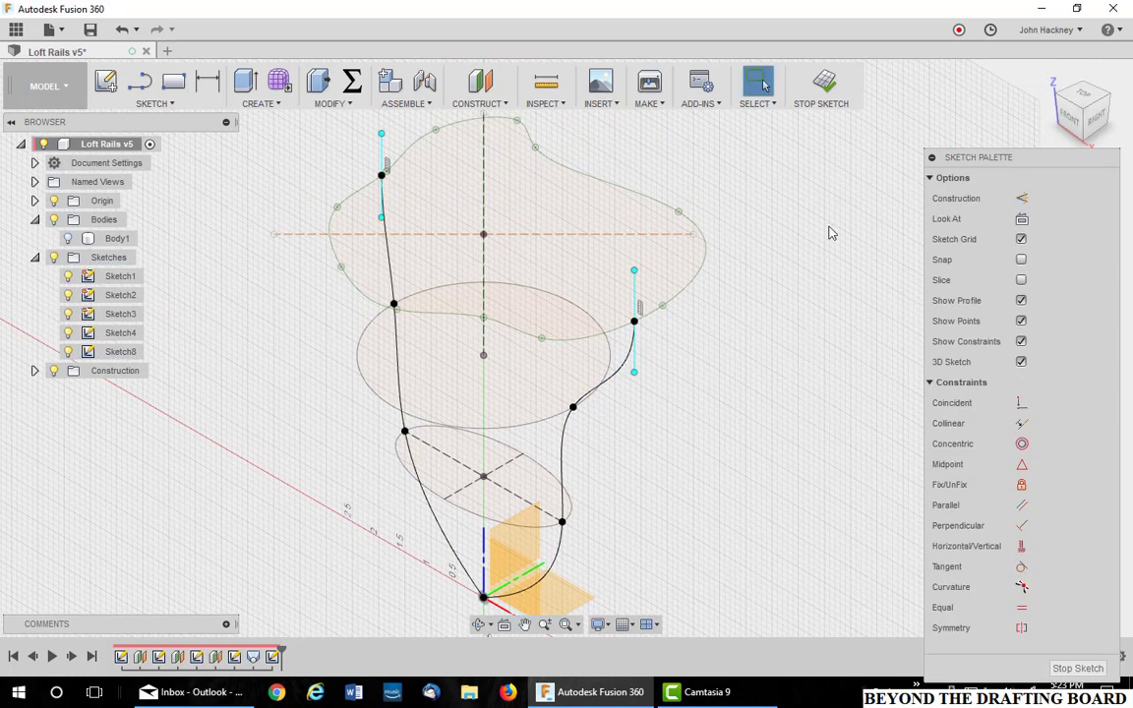
Start a YZ-plane sketch and intersect both ellipses and the top profile into it
{"action": "left_click", "coordinate": [826, 89]}
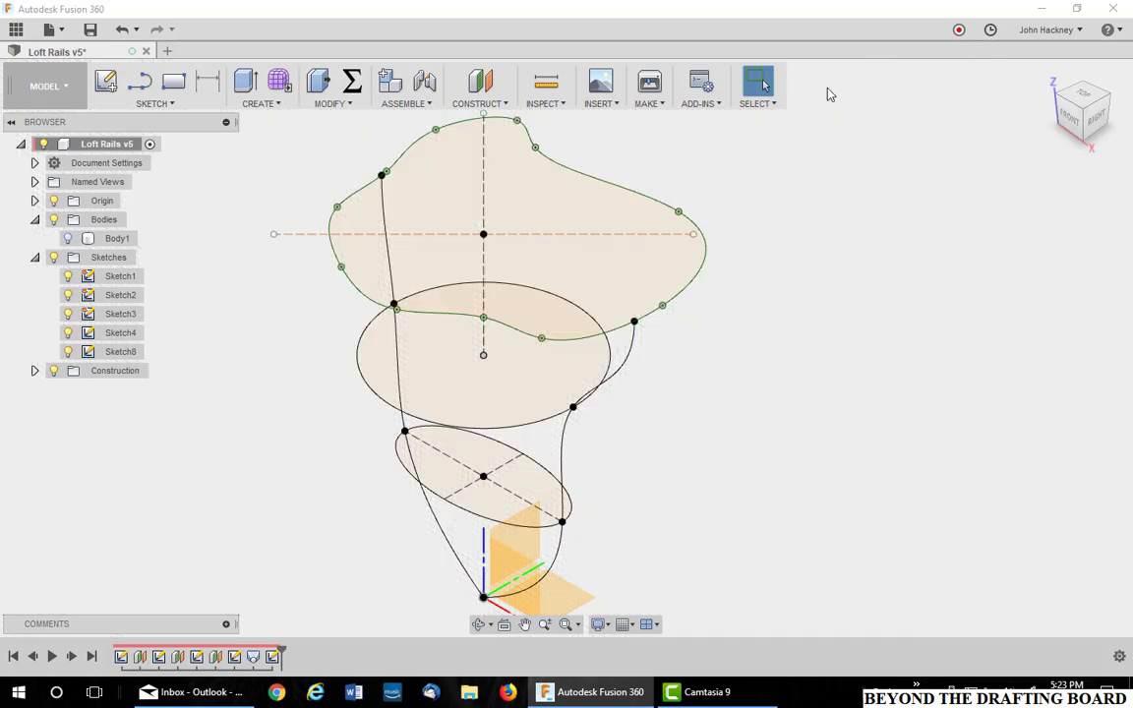
{"action": "right_click", "coordinate": [528, 541]}
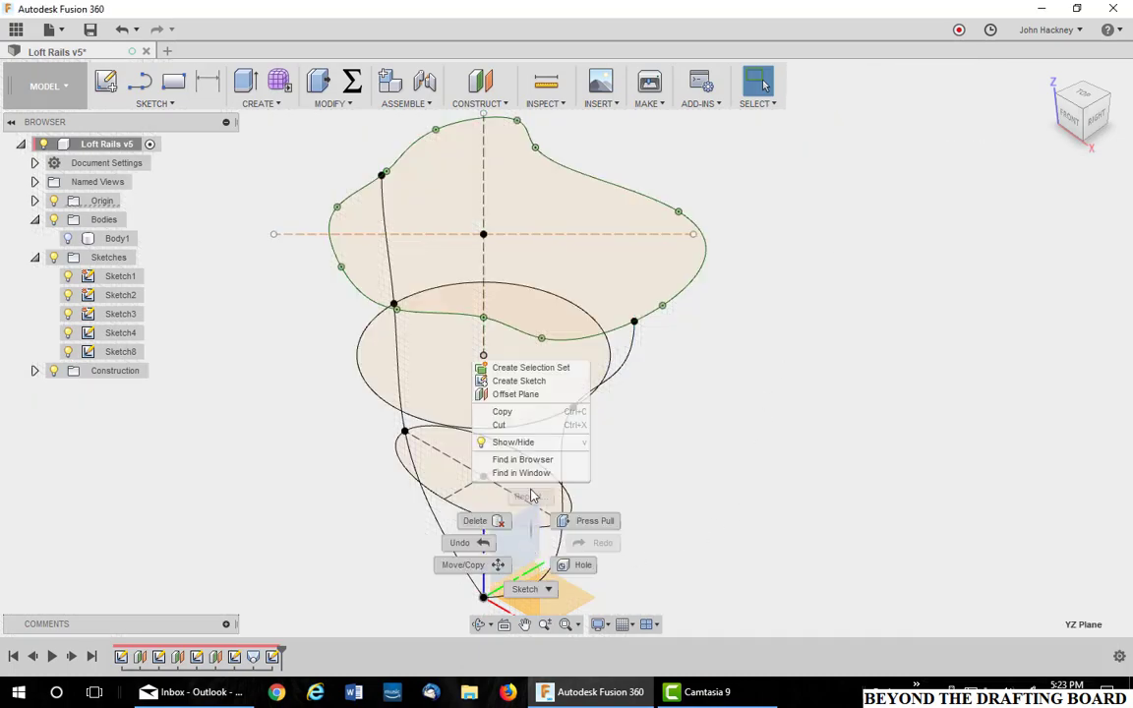
{"action": "left_click", "coordinate": [519, 380]}
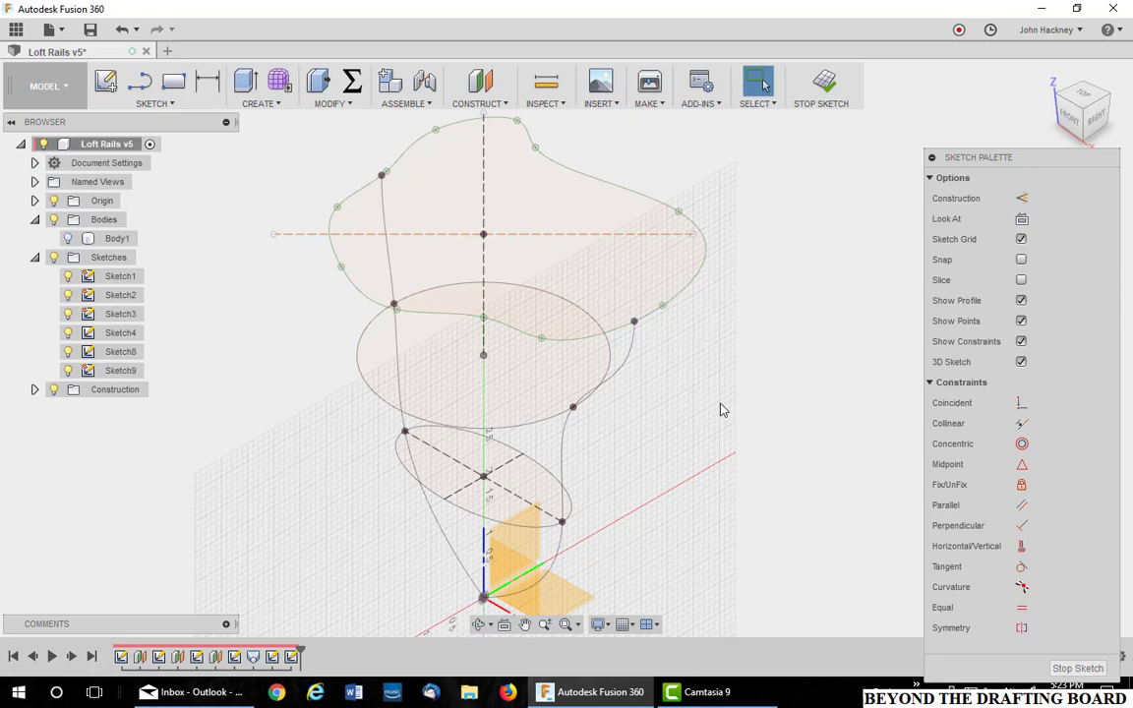
{"action": "left_click", "coordinate": [157, 105]}
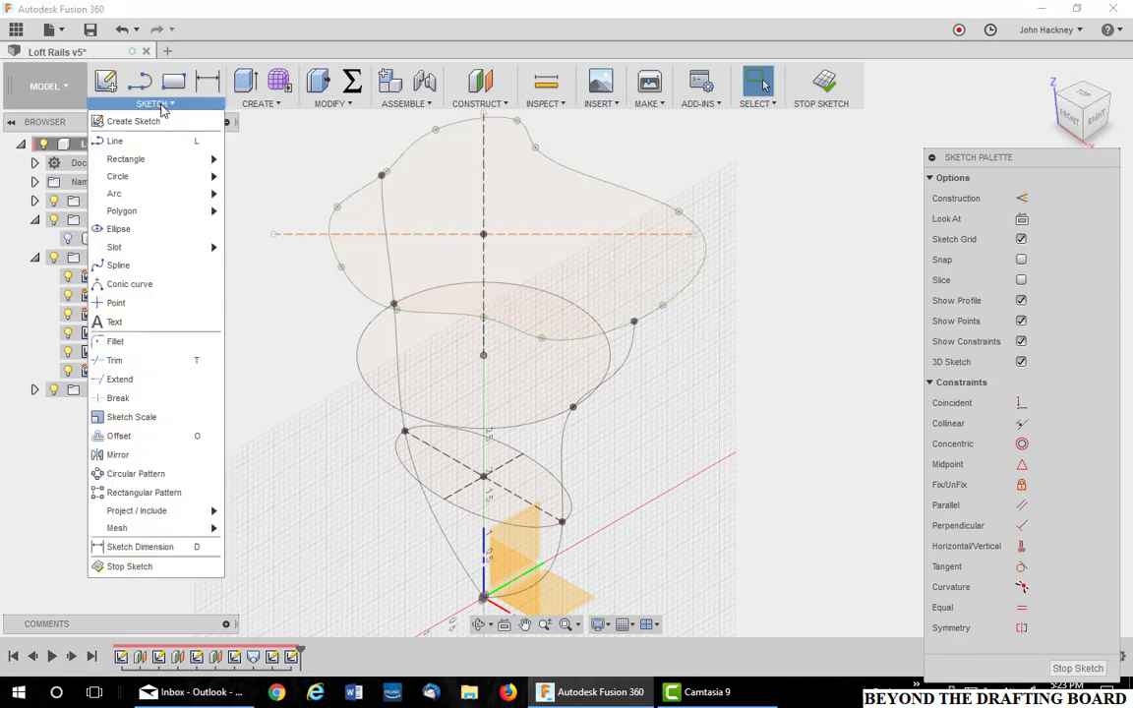
{"action": "mouse_move", "coordinate": [154, 519]}
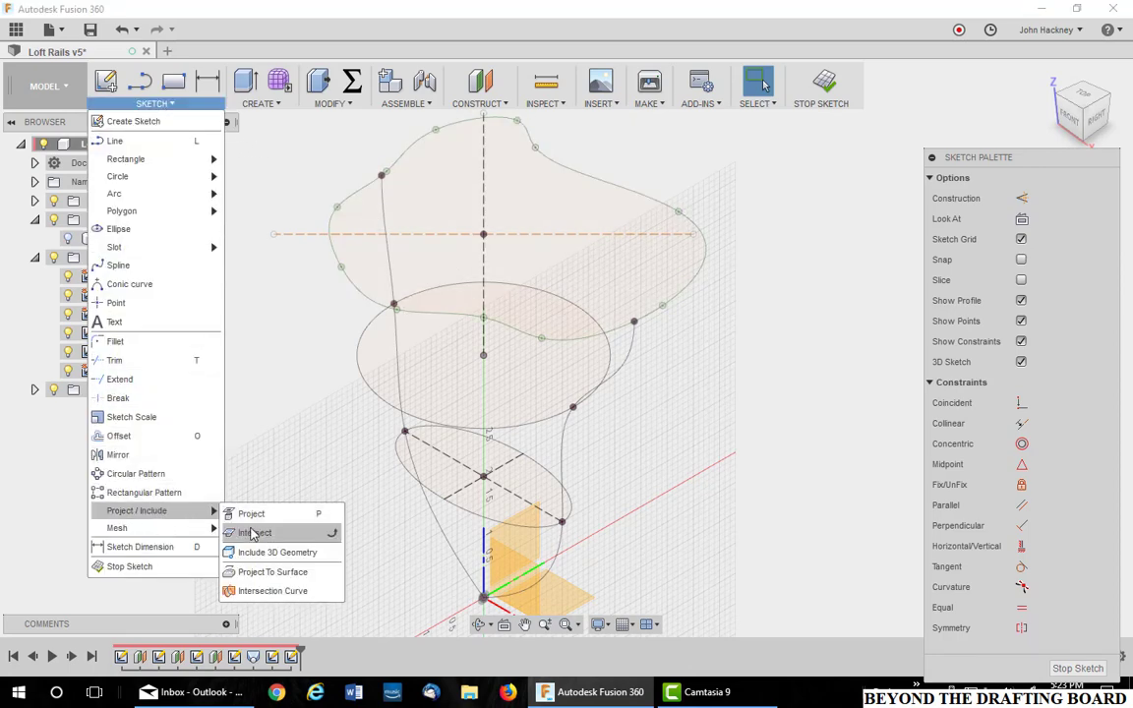
{"action": "left_click", "coordinate": [255, 531]}
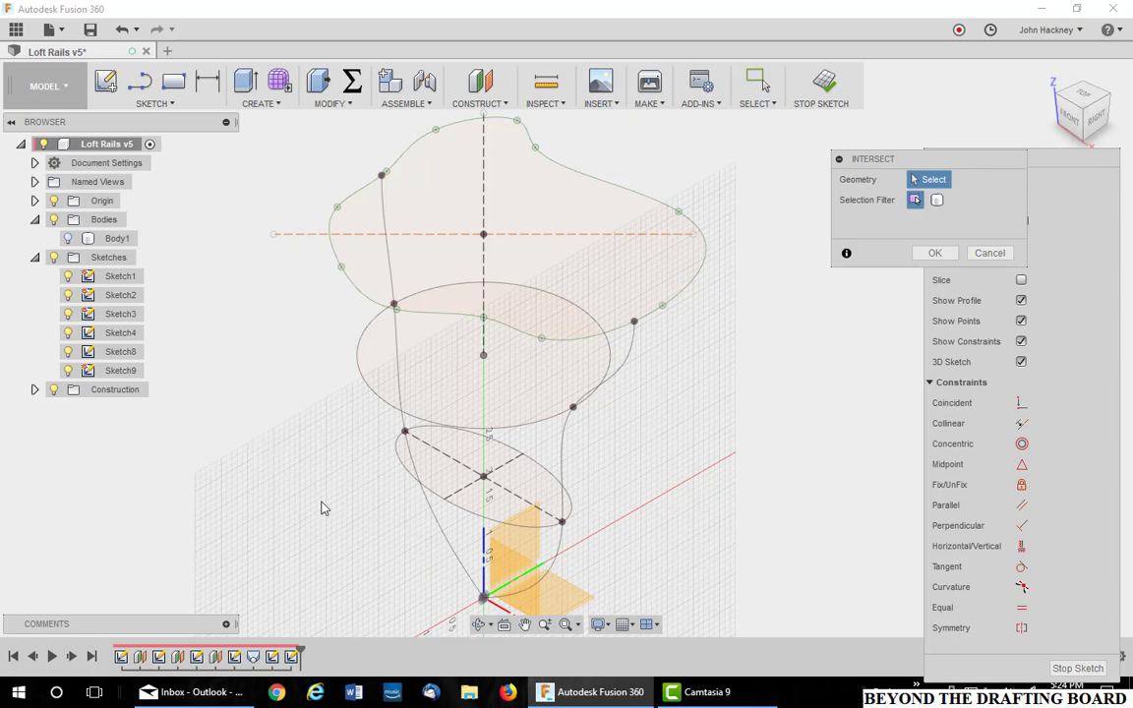
{"action": "left_click", "coordinate": [402, 455]}
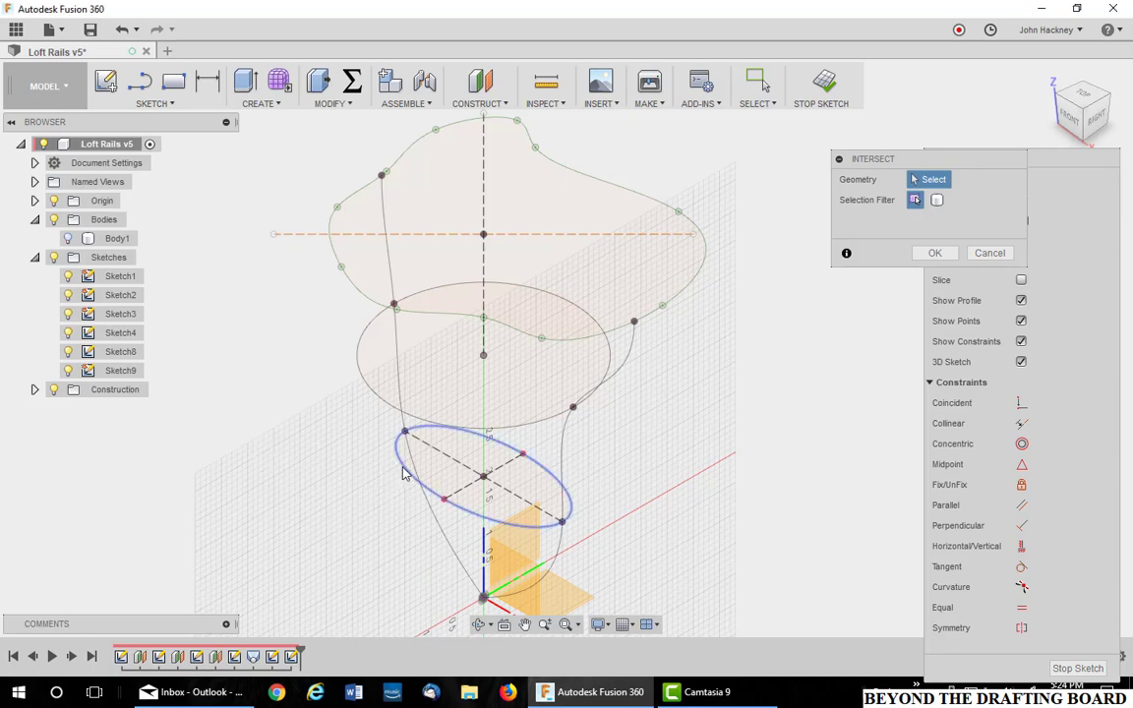
{"action": "left_click", "coordinate": [360, 347]}
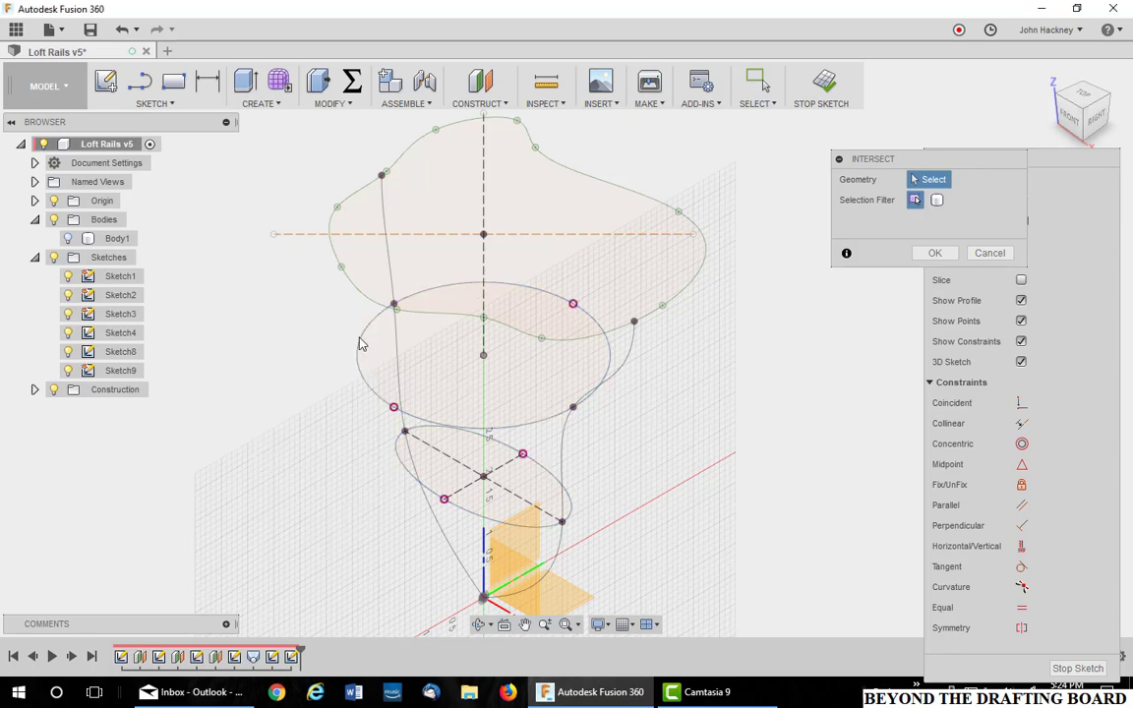
{"action": "left_click", "coordinate": [353, 285]}
{"action": "left_click", "coordinate": [934, 252]}
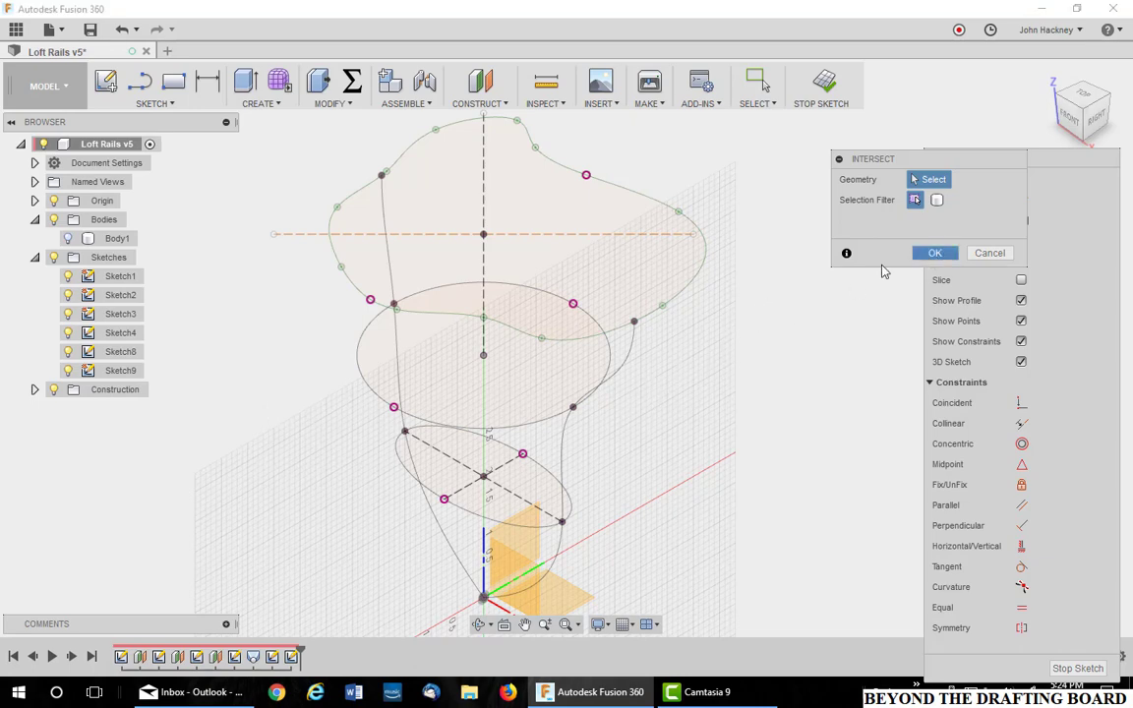
Draw the left spline rail from the origin to the top profile point, ending vertical
{"action": "left_click", "coordinate": [156, 105]}
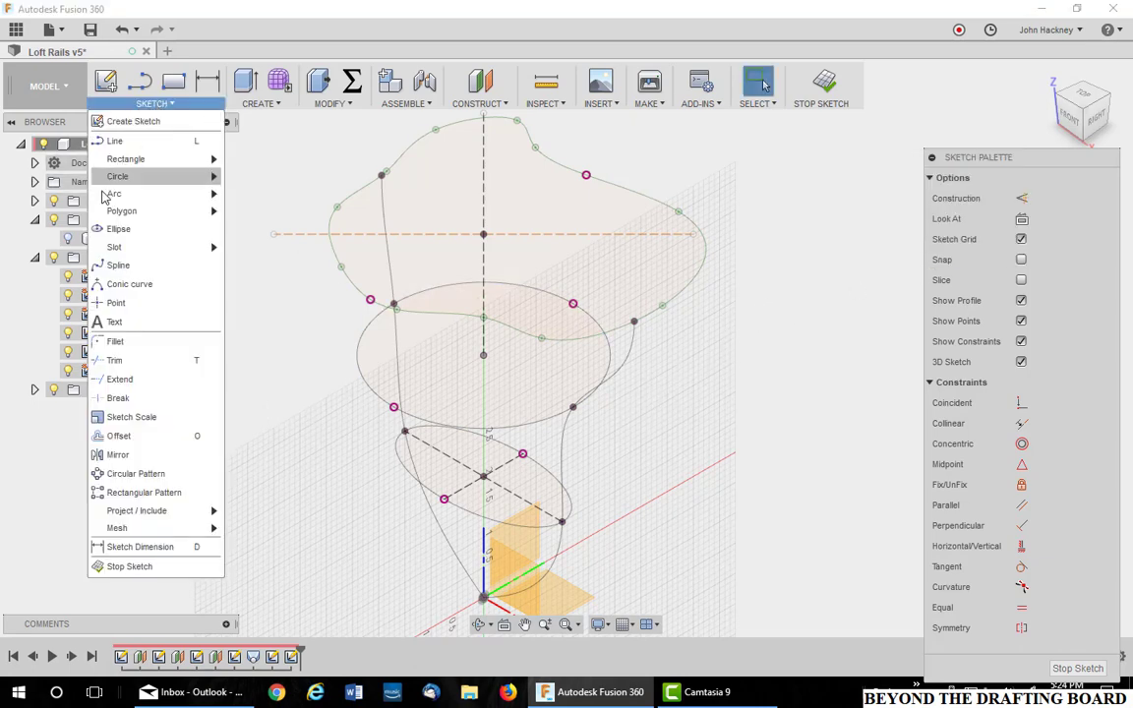
{"action": "left_click", "coordinate": [120, 278]}
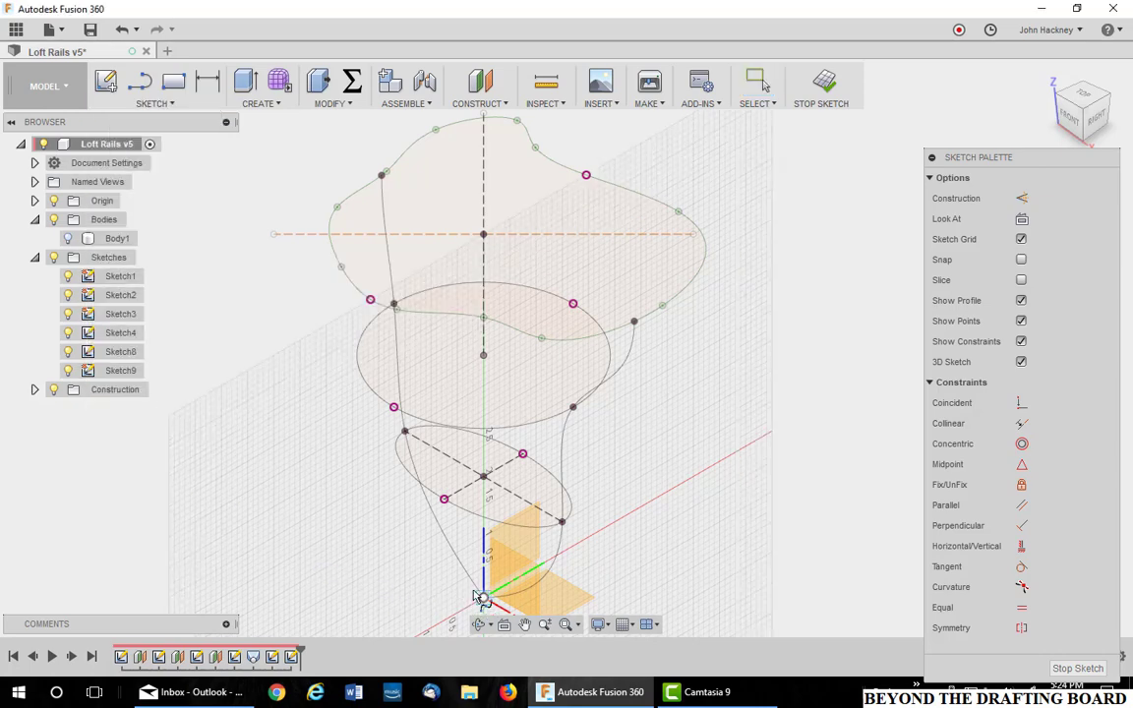
{"action": "left_click", "coordinate": [445, 499]}
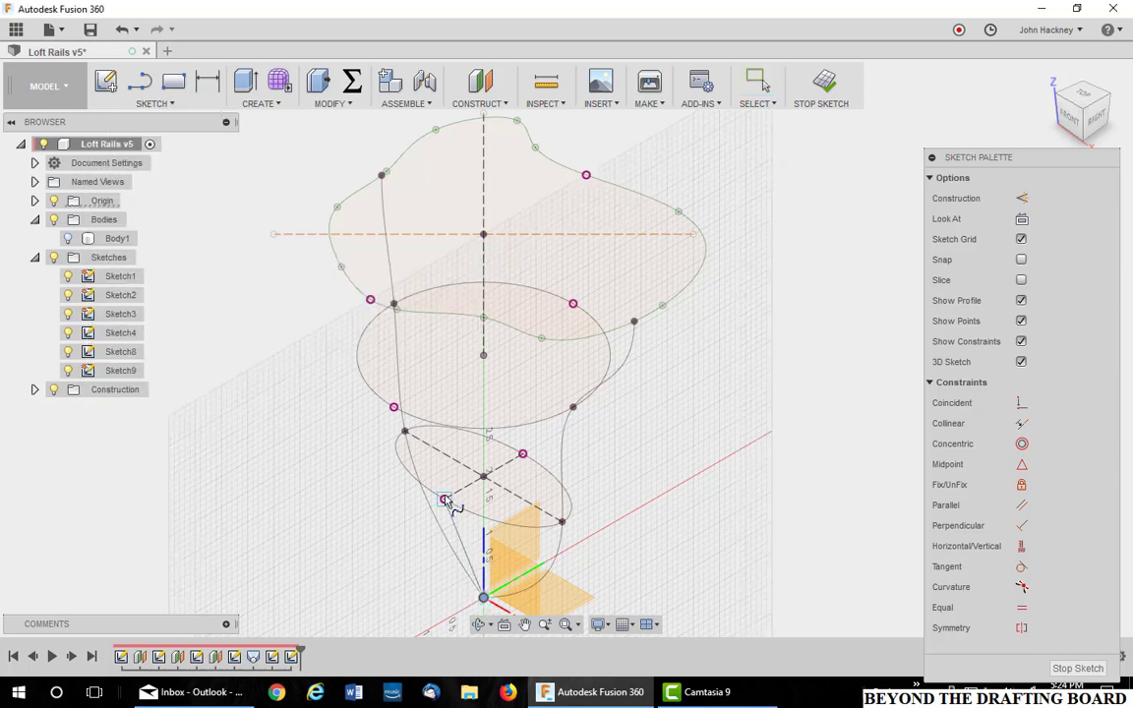
{"action": "left_click", "coordinate": [393, 407]}
{"action": "left_click", "coordinate": [370, 299]}
{"action": "right_click", "coordinate": [328, 283]}
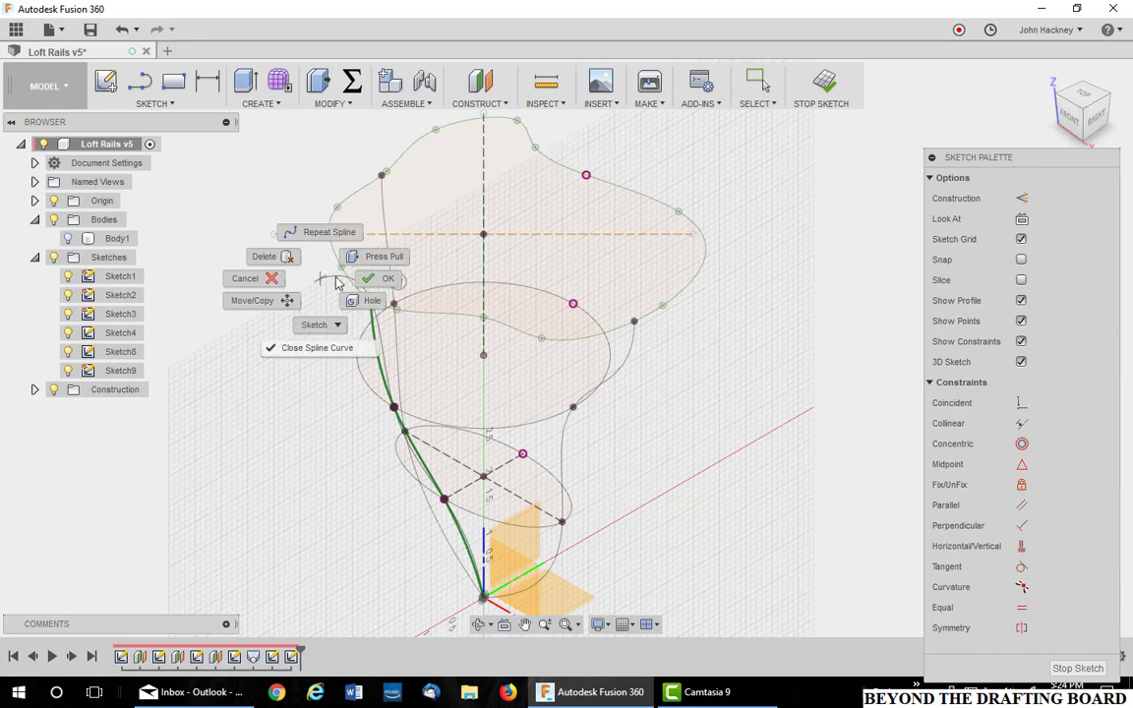
{"action": "left_click", "coordinate": [366, 285]}
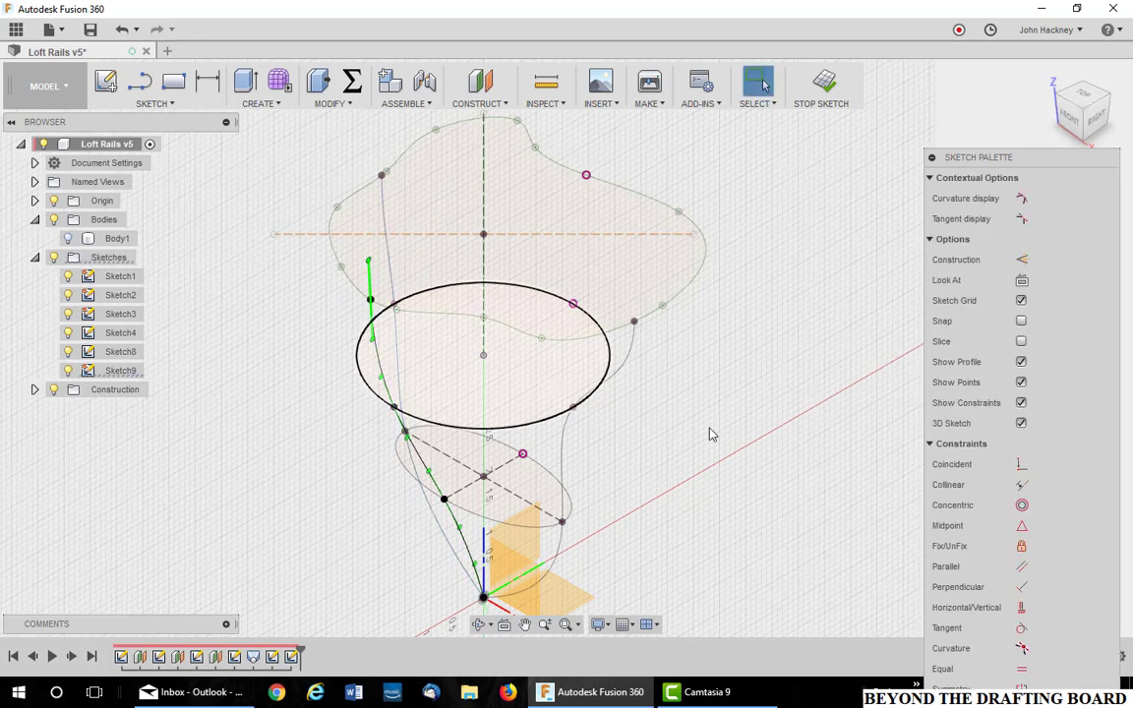
{"action": "left_click", "coordinate": [1022, 606]}
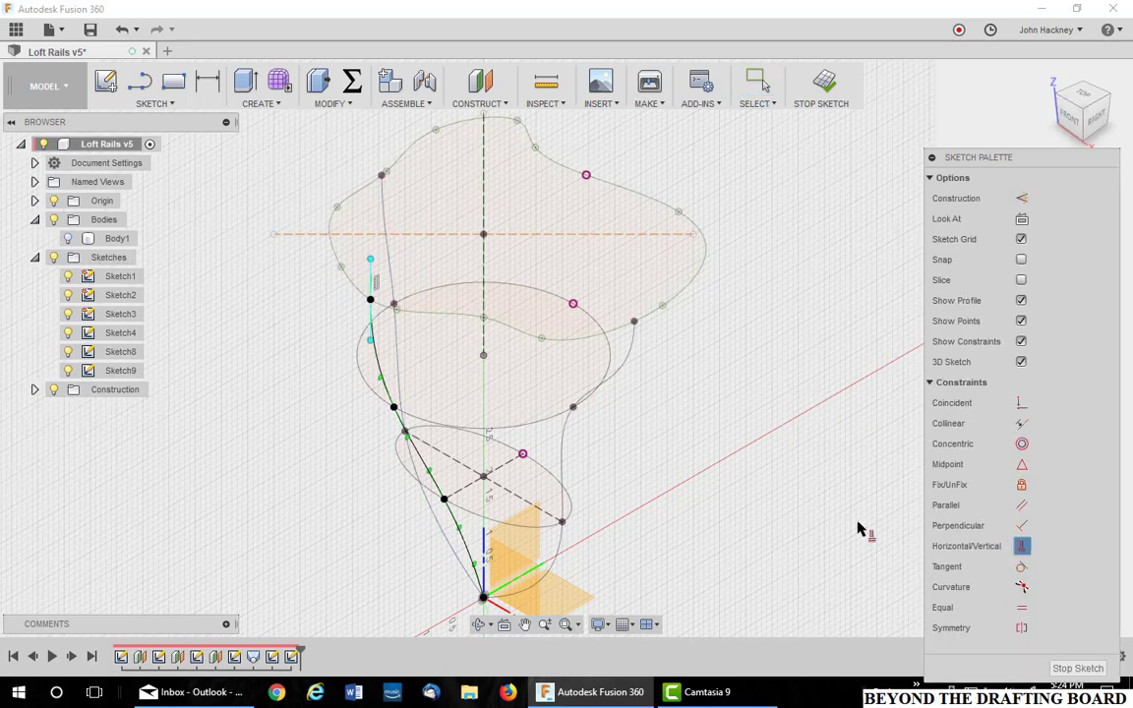
Draw the right spline rail through all crossing points, ending vertical, and finish the sketch
{"action": "left_click", "coordinate": [169, 106]}
{"action": "left_click", "coordinate": [150, 262]}
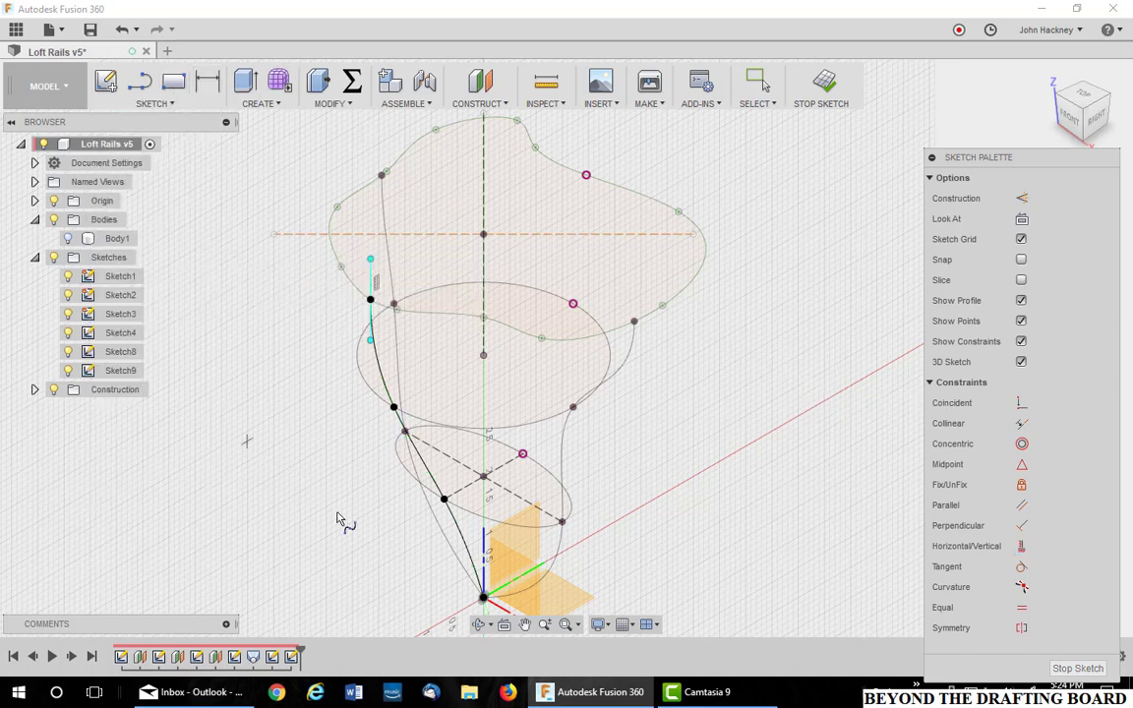
{"action": "left_click", "coordinate": [484, 597]}
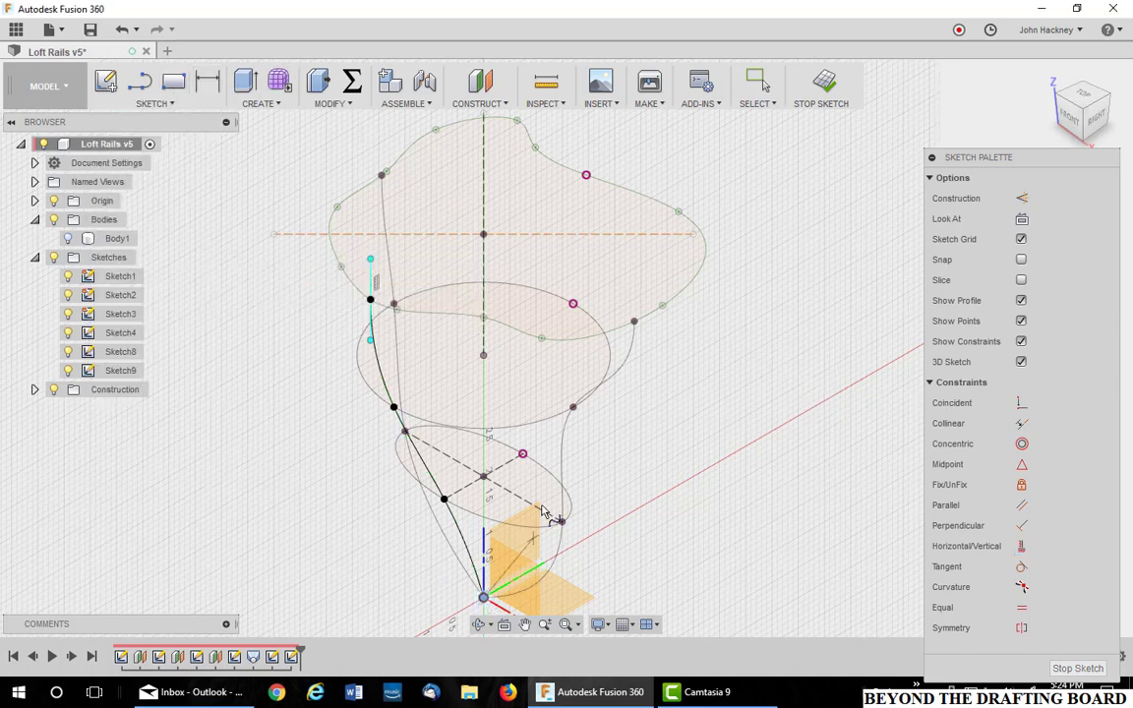
{"action": "left_click", "coordinate": [522, 454]}
{"action": "left_click", "coordinate": [572, 303]}
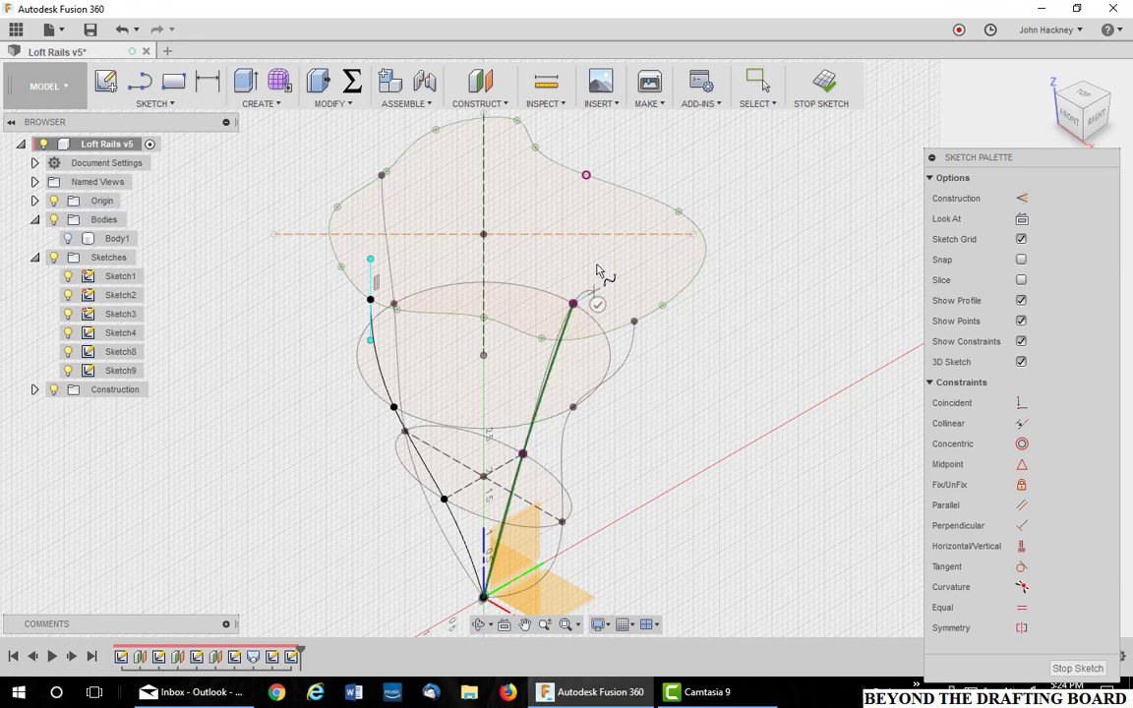
{"action": "left_click", "coordinate": [586, 175]}
{"action": "right_click", "coordinate": [670, 146]}
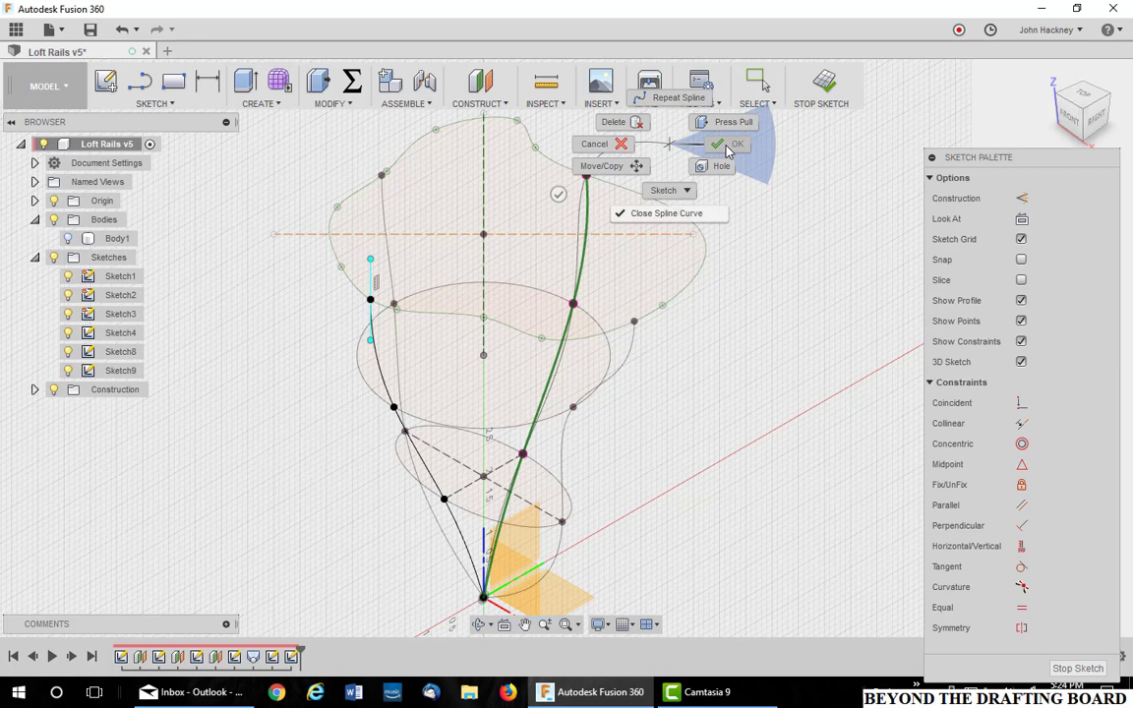
{"action": "left_click", "coordinate": [729, 146]}
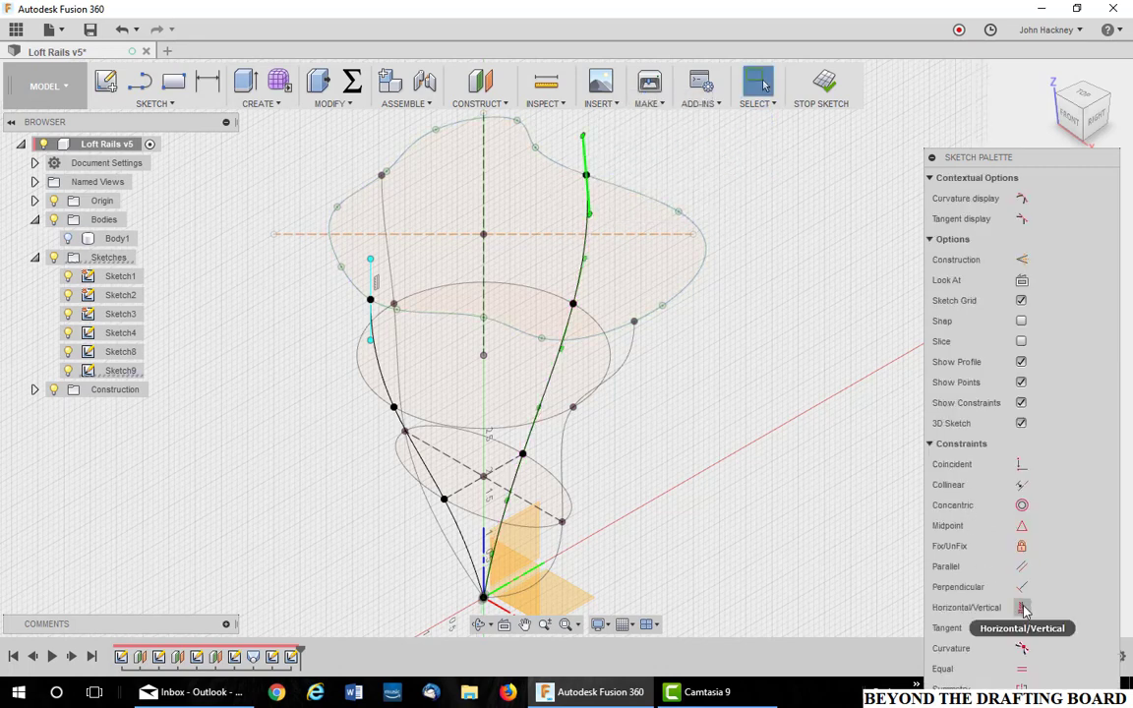
{"action": "left_click", "coordinate": [1021, 546]}
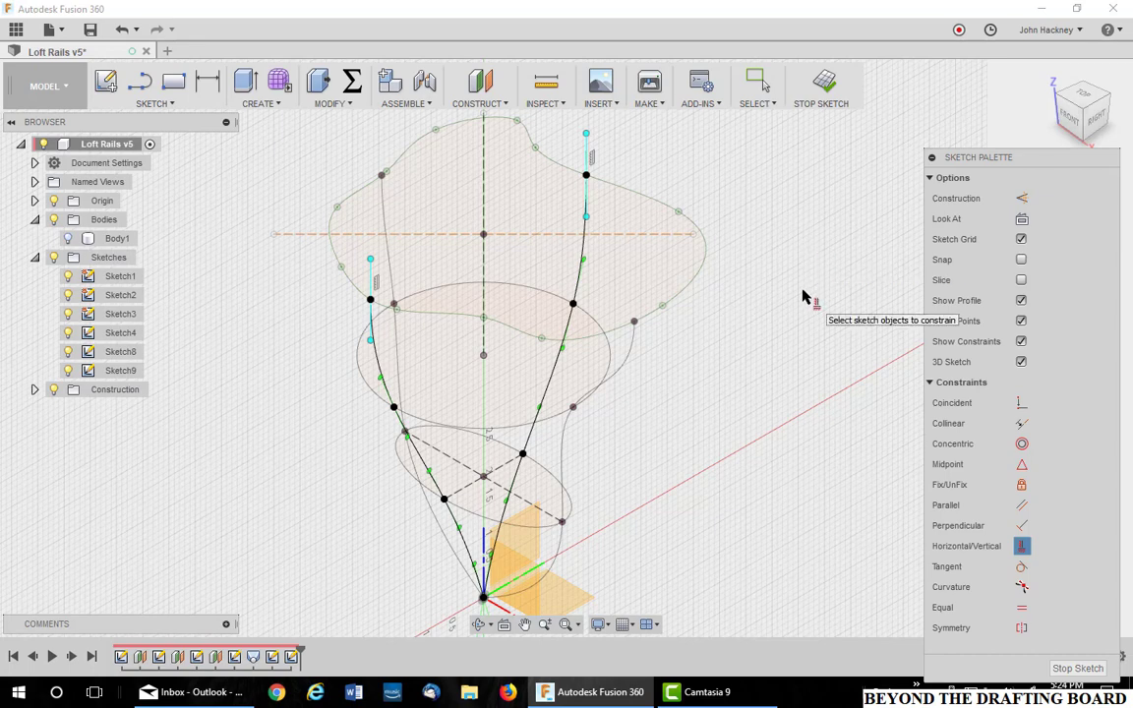
{"action": "left_click", "coordinate": [825, 84]}
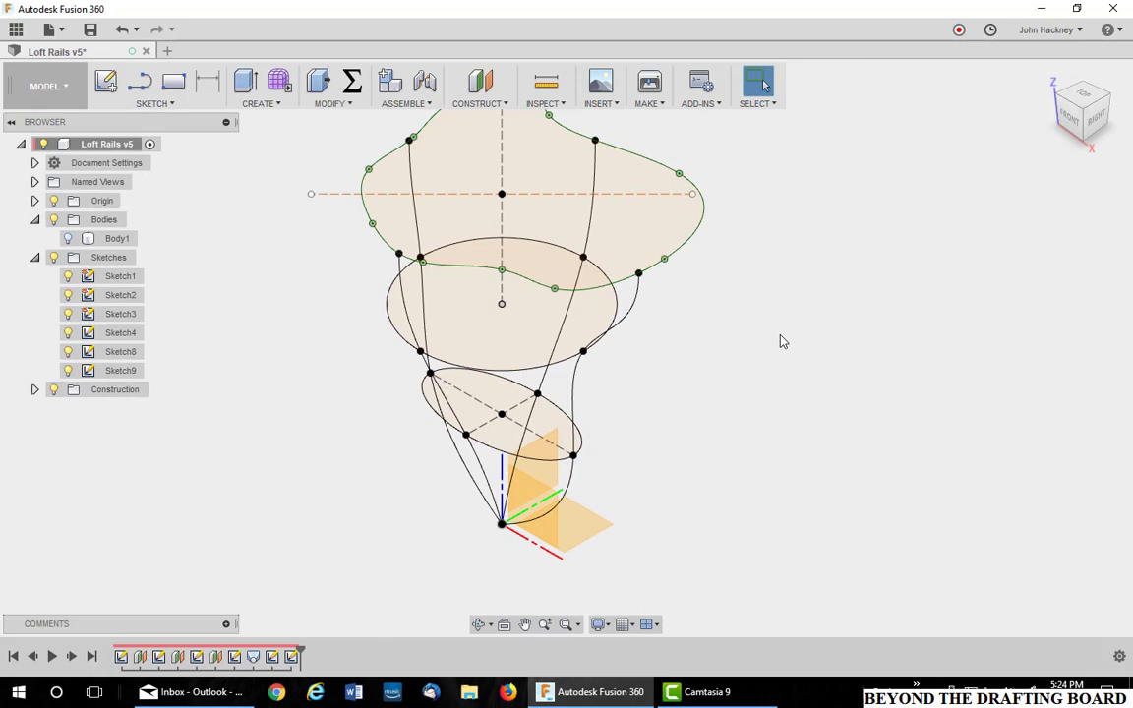
Switch the workspace to the PATCH surface tools
{"action": "middle_click_drag", "start_coordinate": [783, 341], "coordinate": [783, 371]}
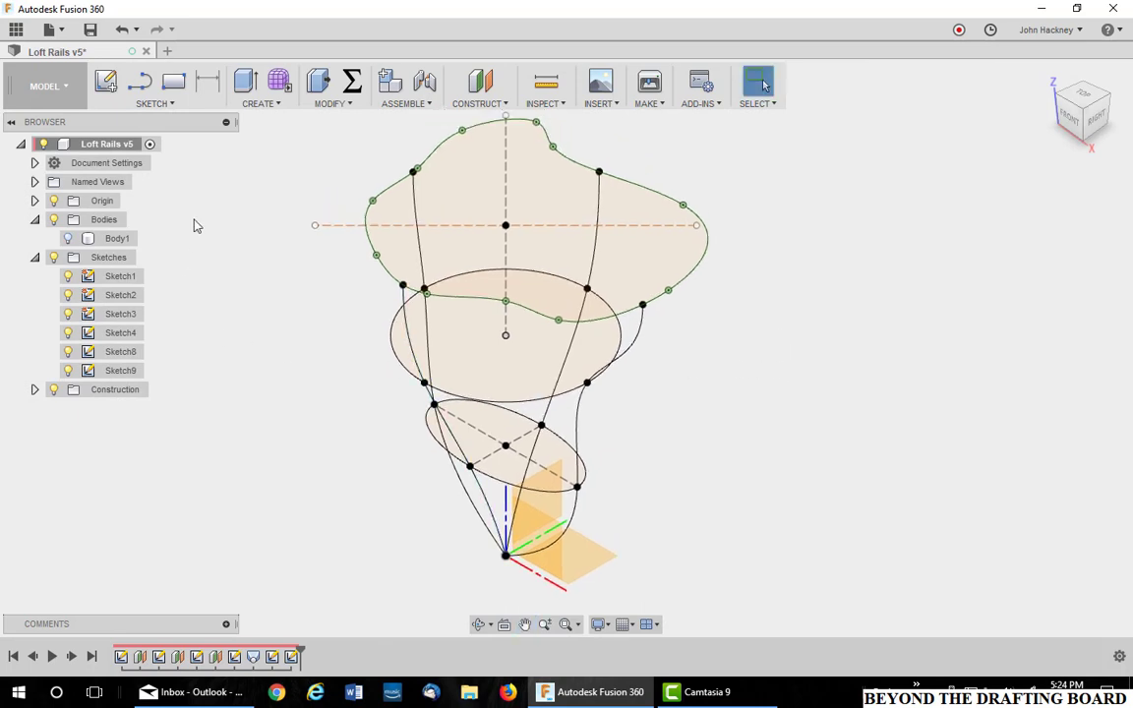
{"action": "left_click", "coordinate": [45, 86]}
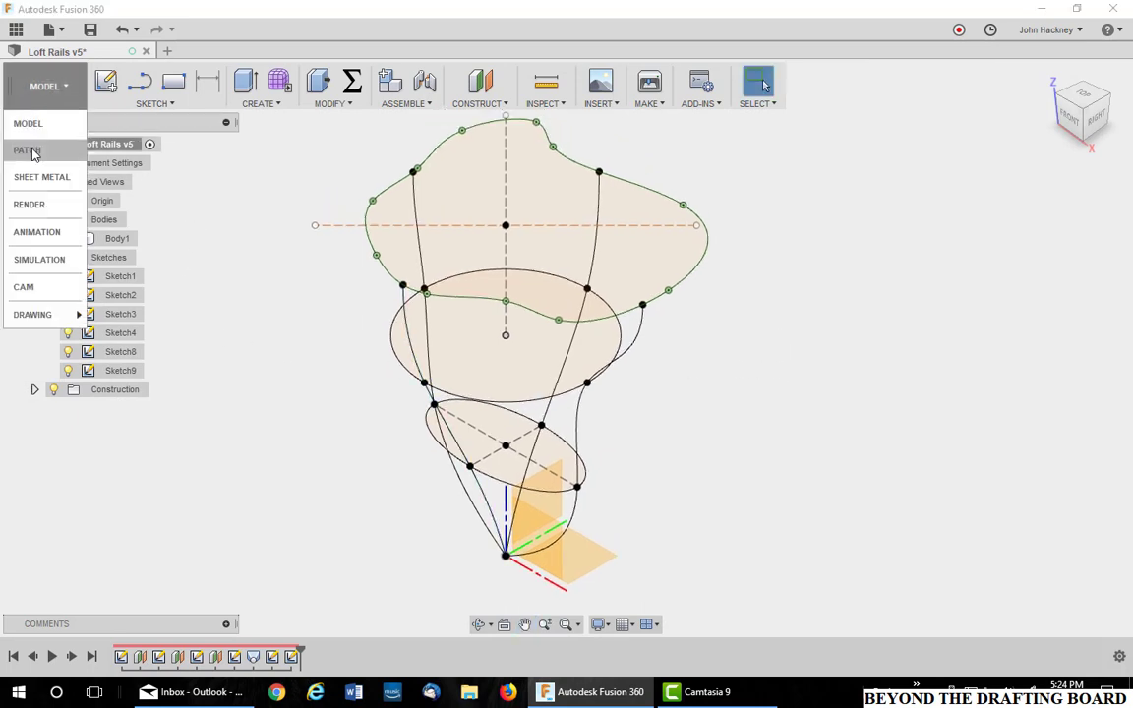
{"action": "left_click", "coordinate": [28, 151]}
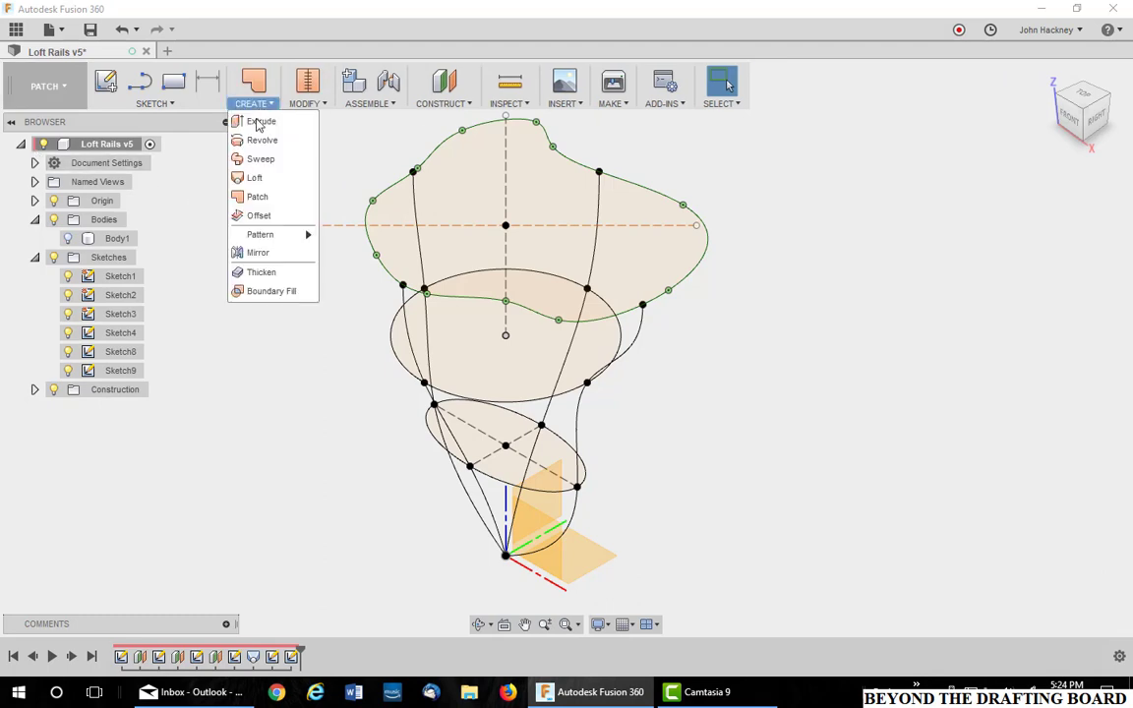
Start a surface loft with the bottom point, small ellipse, large ellipse and wavy top as profiles
{"action": "left_click", "coordinate": [255, 177]}
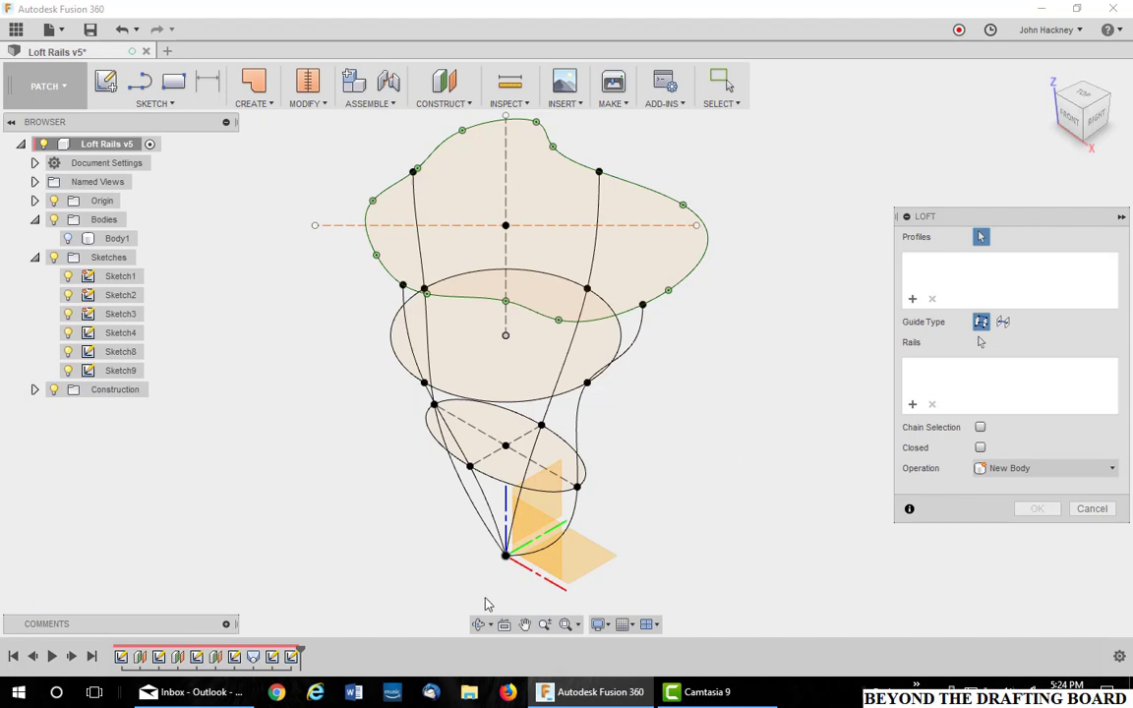
{"action": "left_click", "coordinate": [505, 558]}
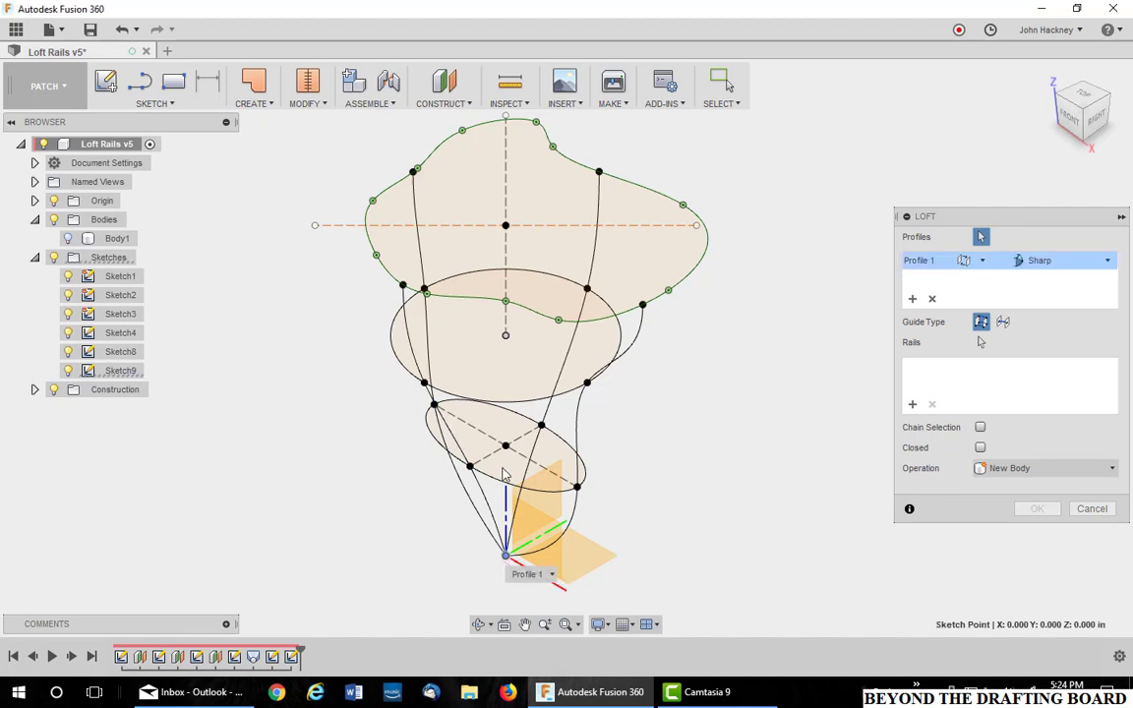
{"action": "left_click", "coordinate": [456, 429]}
{"action": "left_click", "coordinate": [489, 359]}
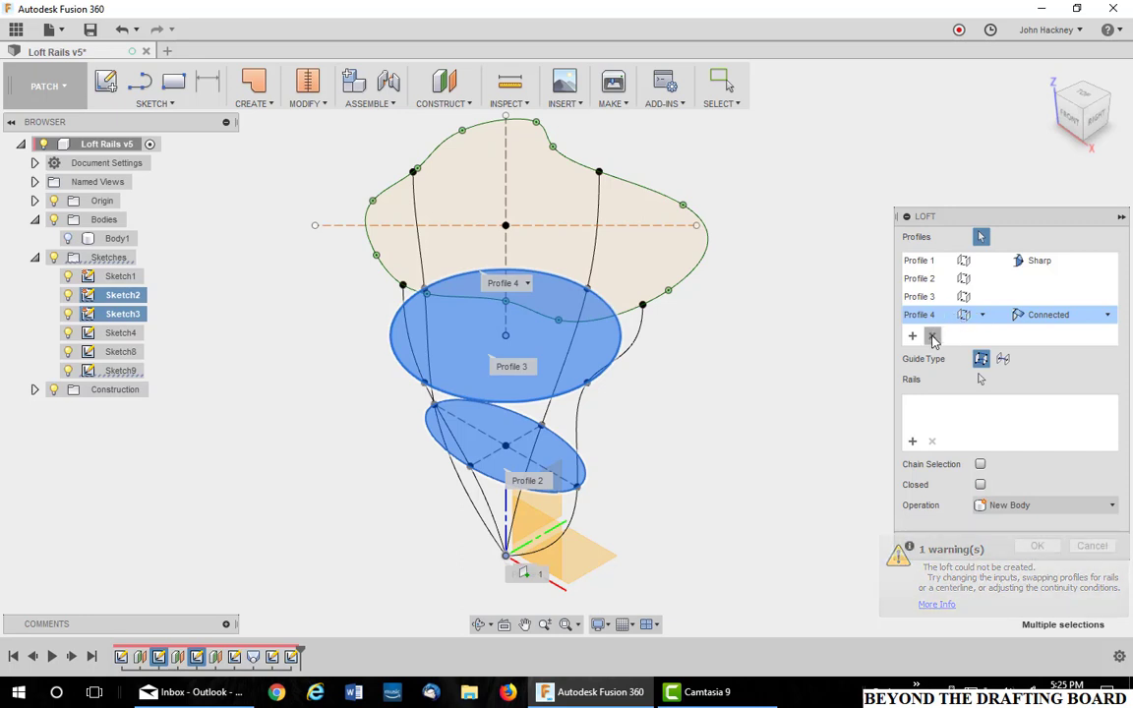
{"action": "left_click", "coordinate": [933, 338]}
{"action": "left_click", "coordinate": [571, 254]}
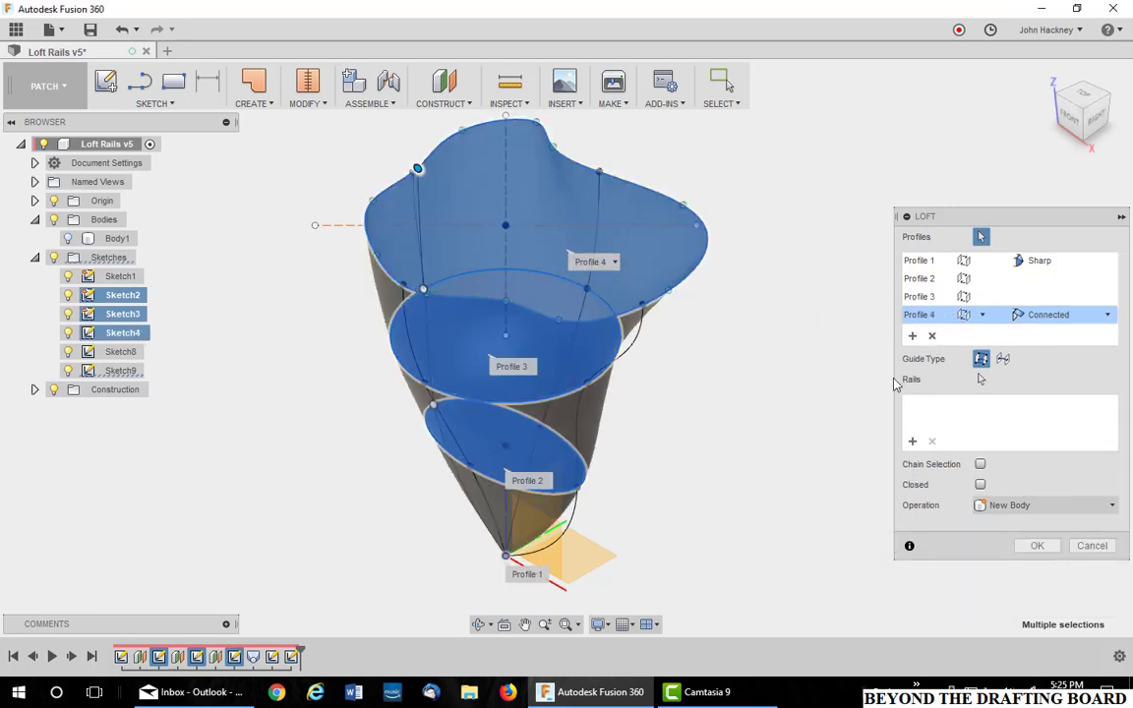
Add the four spline curves as loft rails and create the Body2 surface
{"action": "left_click", "coordinate": [980, 379]}
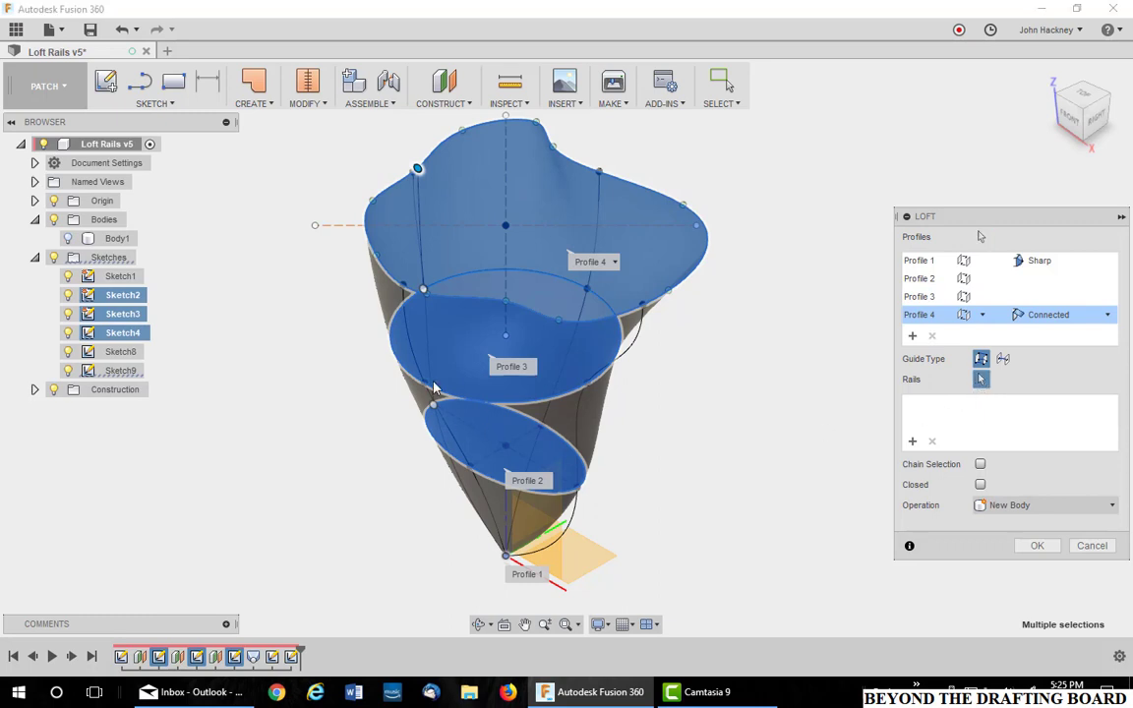
{"action": "left_click", "coordinate": [387, 351]}
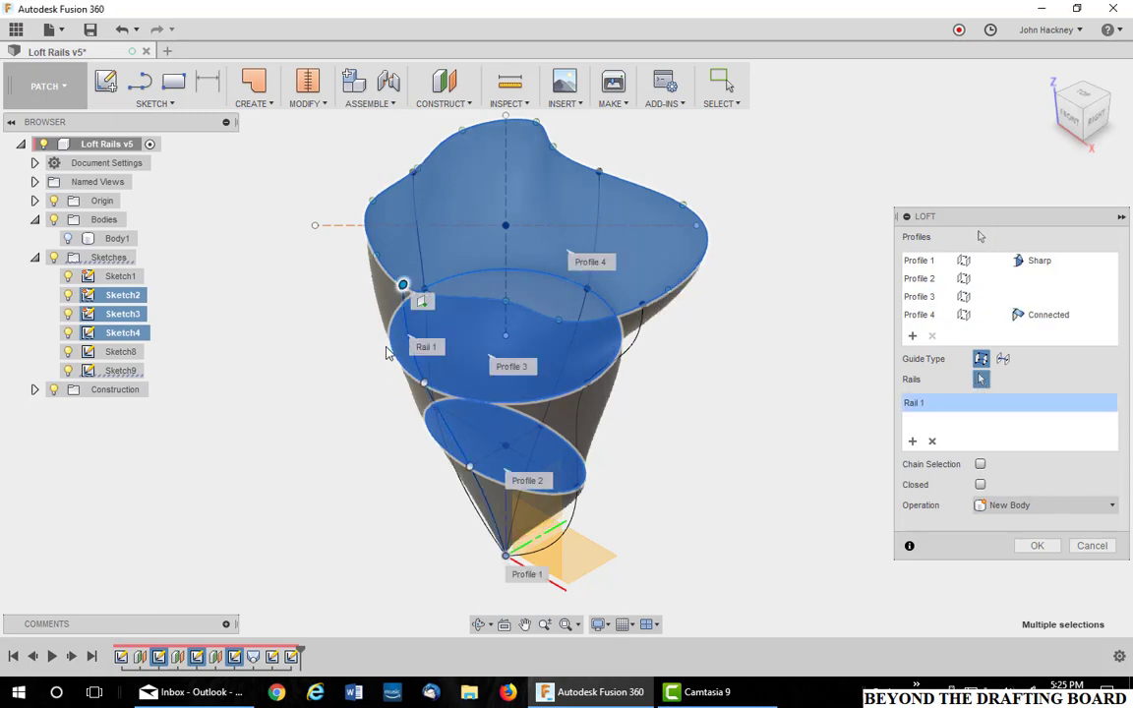
{"action": "left_click", "coordinate": [912, 444]}
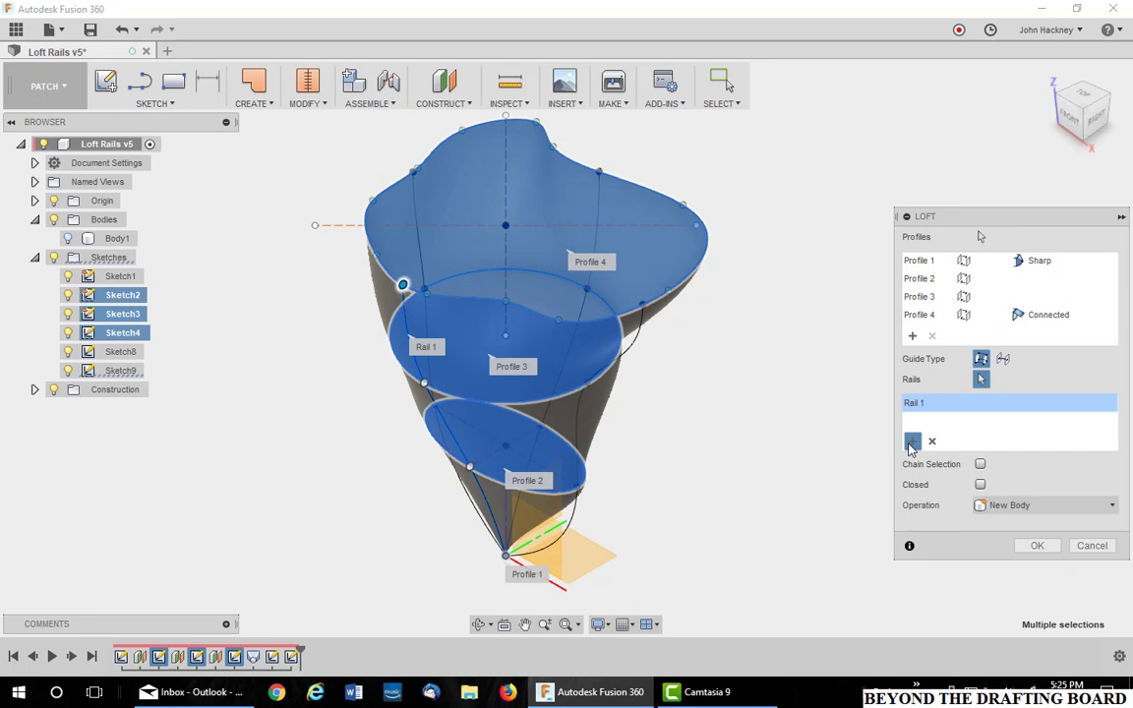
{"action": "left_click", "coordinate": [419, 216]}
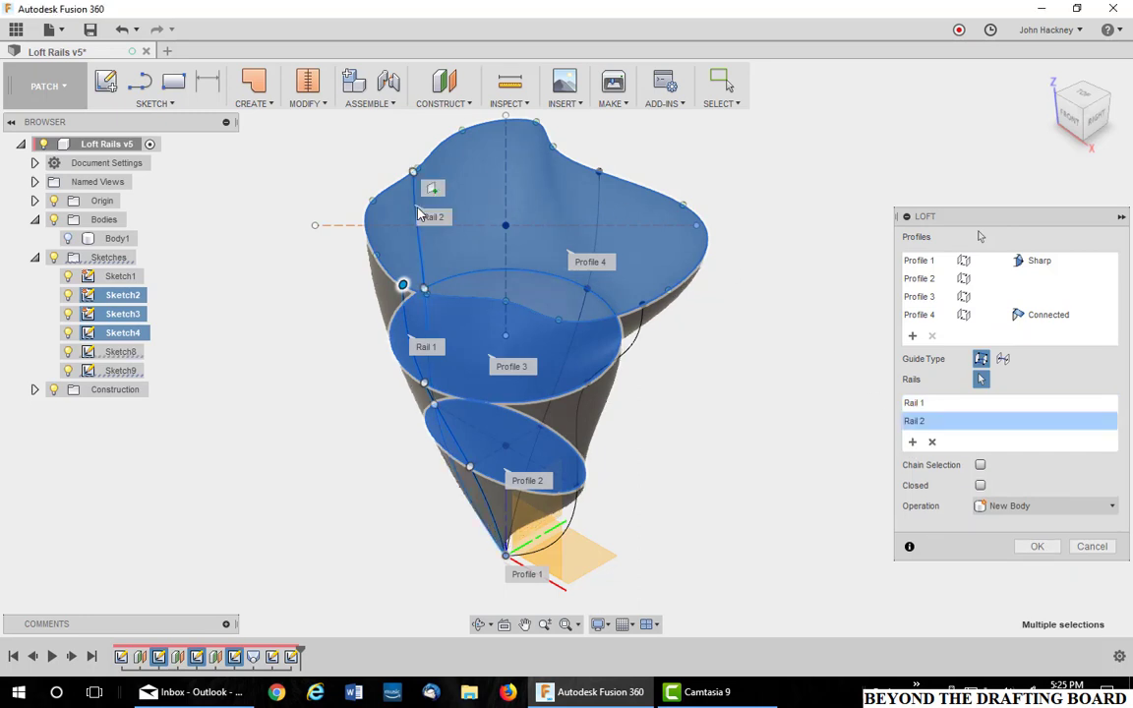
{"action": "left_click", "coordinate": [912, 442]}
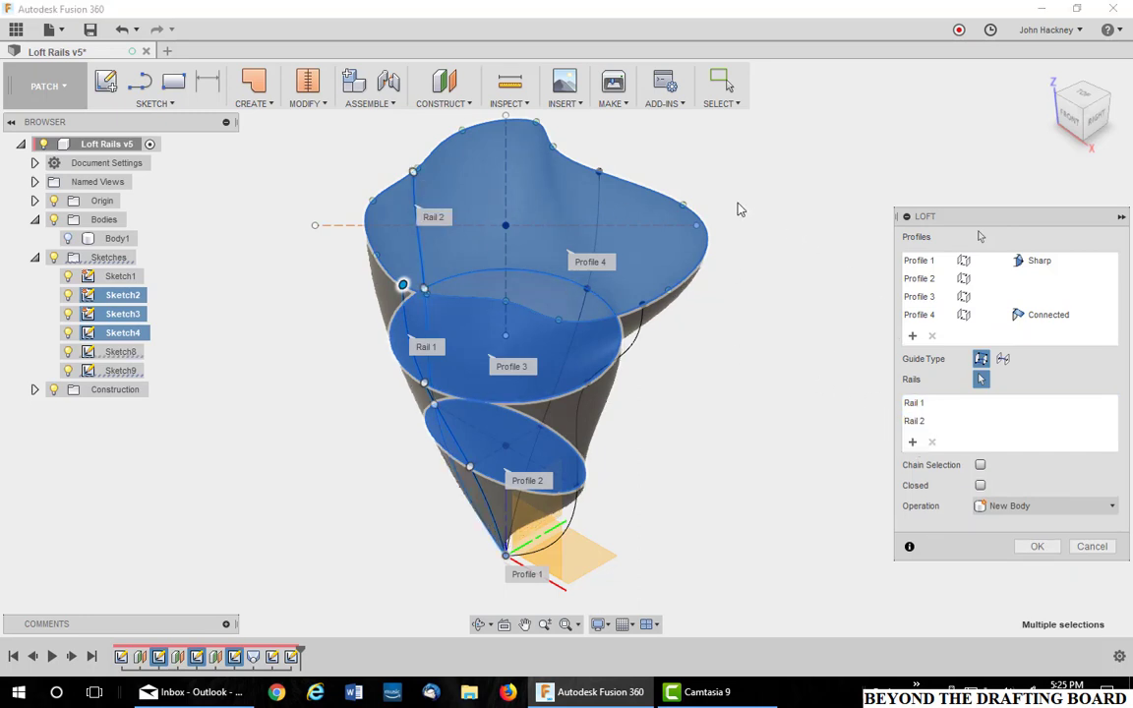
{"action": "left_click", "coordinate": [600, 205]}
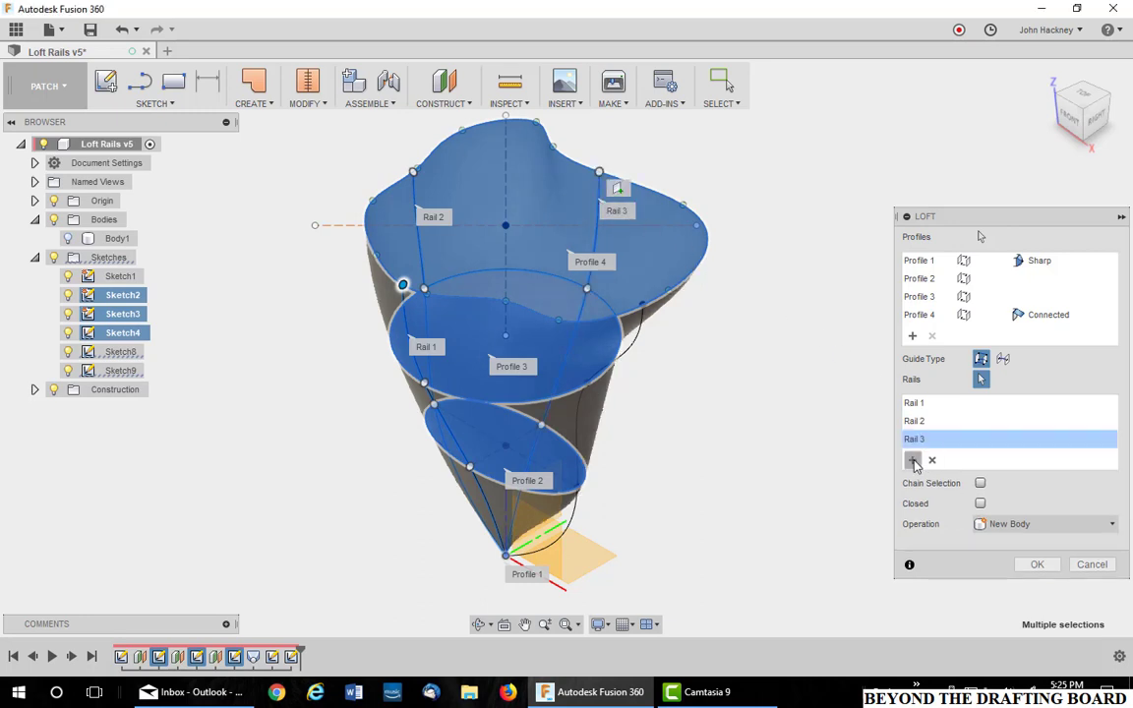
{"action": "left_click", "coordinate": [740, 375]}
{"action": "left_click", "coordinate": [640, 346]}
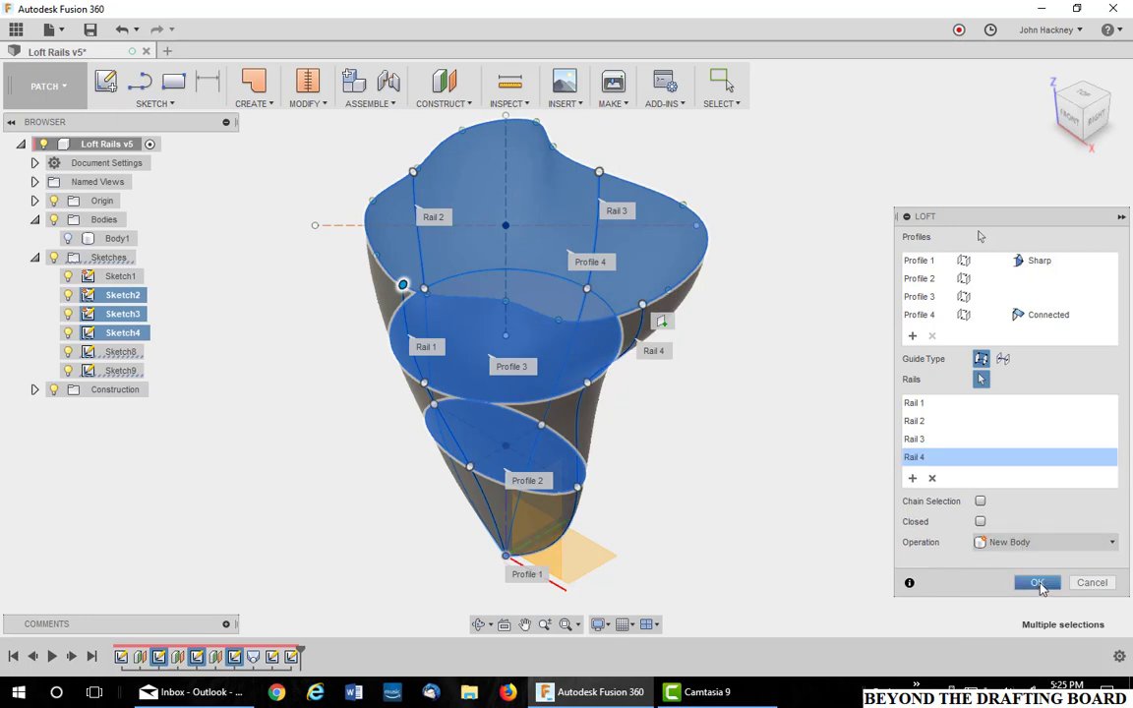
{"action": "left_click", "coordinate": [1039, 583]}
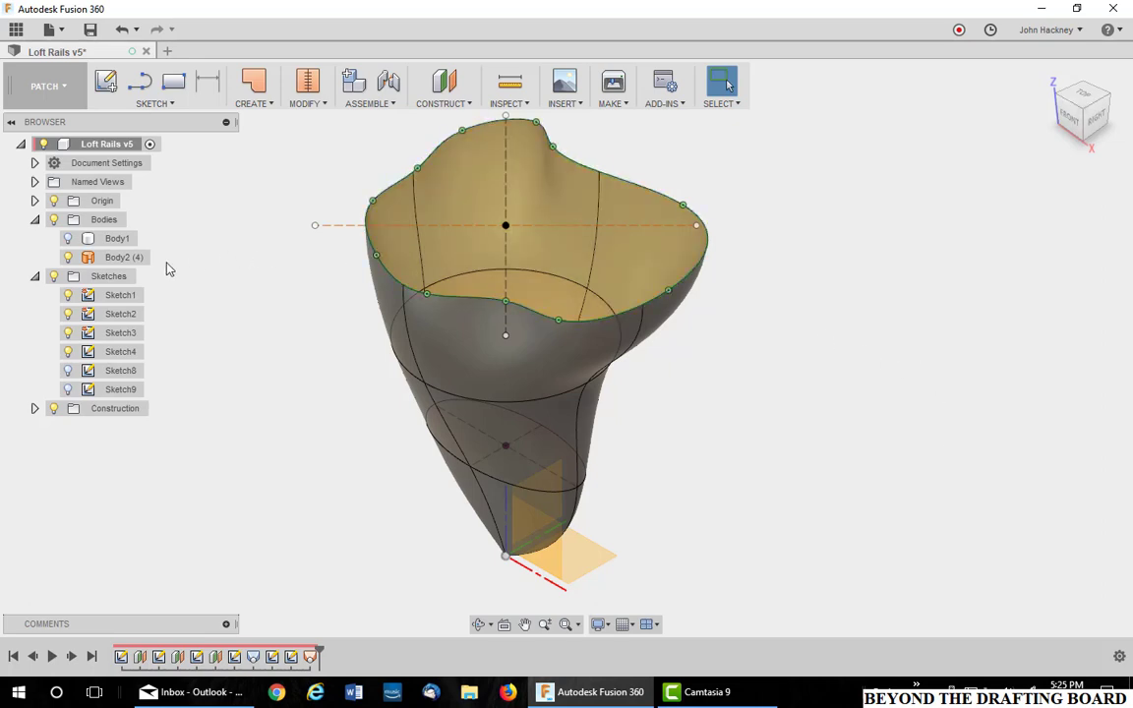
Apply Paint - Metallic (Green) to Body2, hide the Sketches folder and show Body1
{"action": "right_click", "coordinate": [122, 256]}
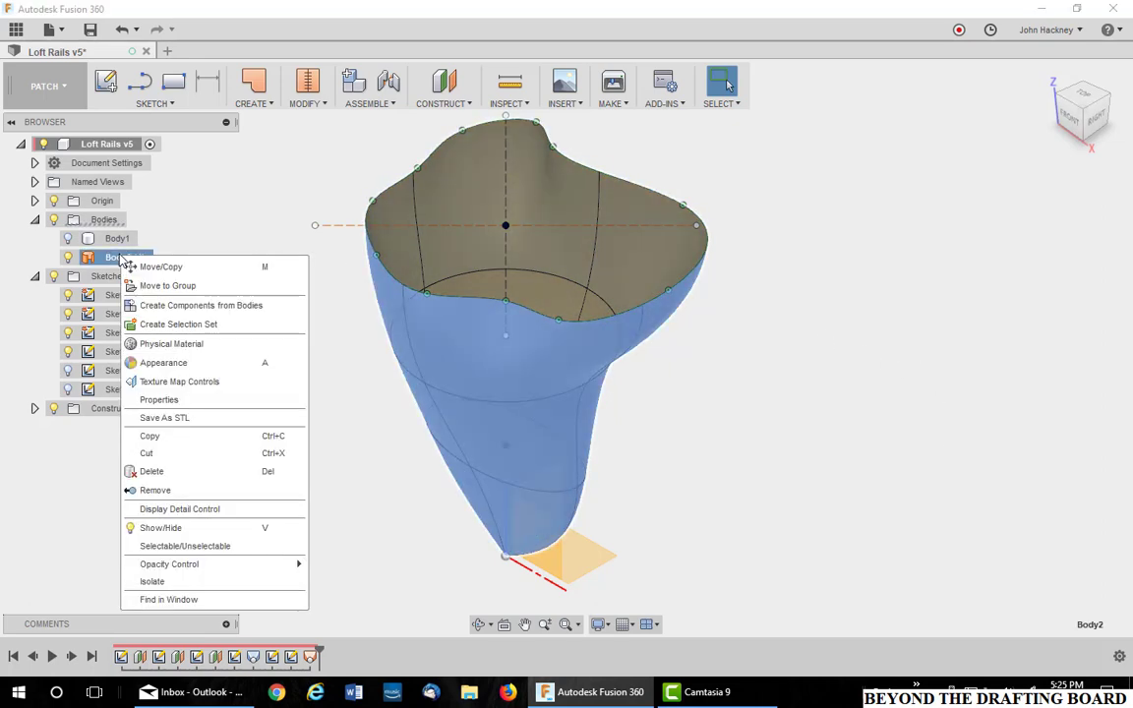
{"action": "left_click", "coordinate": [166, 362]}
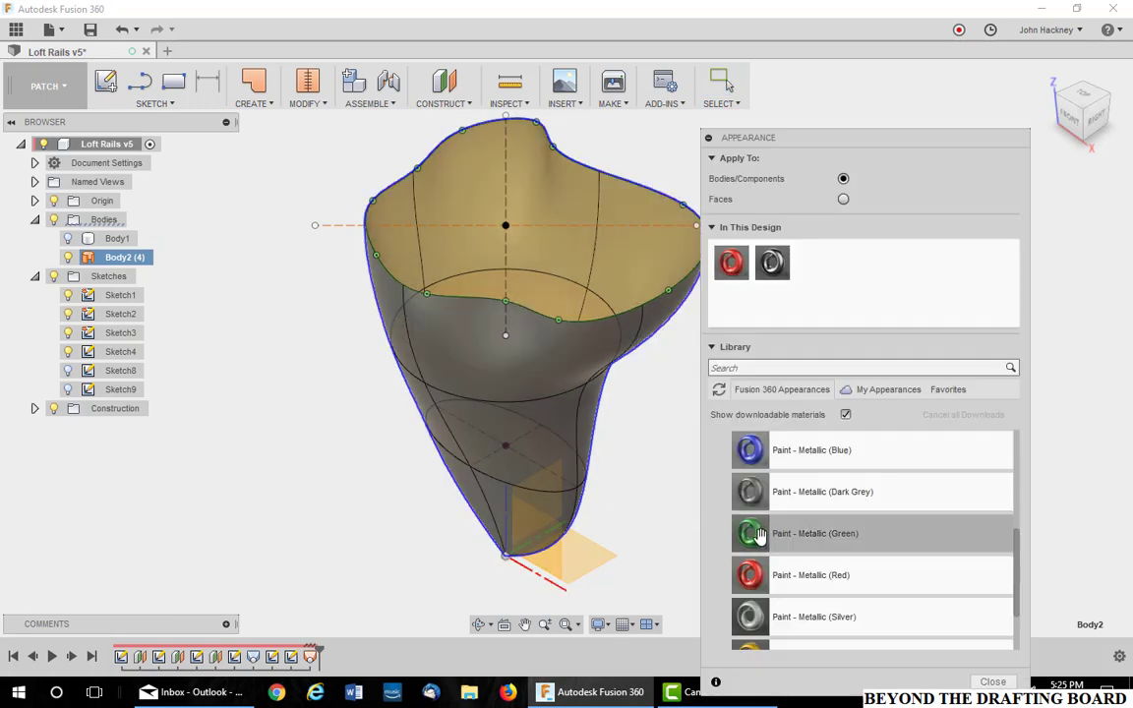
{"action": "left_click_drag", "start_coordinate": [757, 533], "coordinate": [578, 390]}
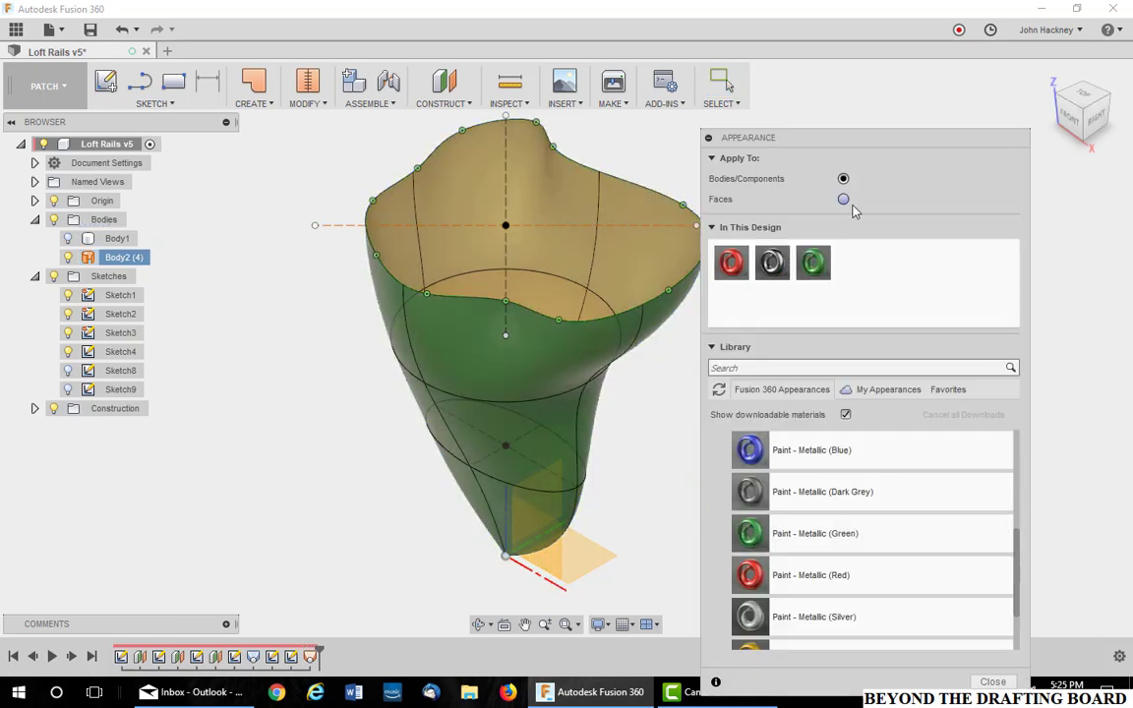
{"action": "left_click", "coordinate": [992, 681]}
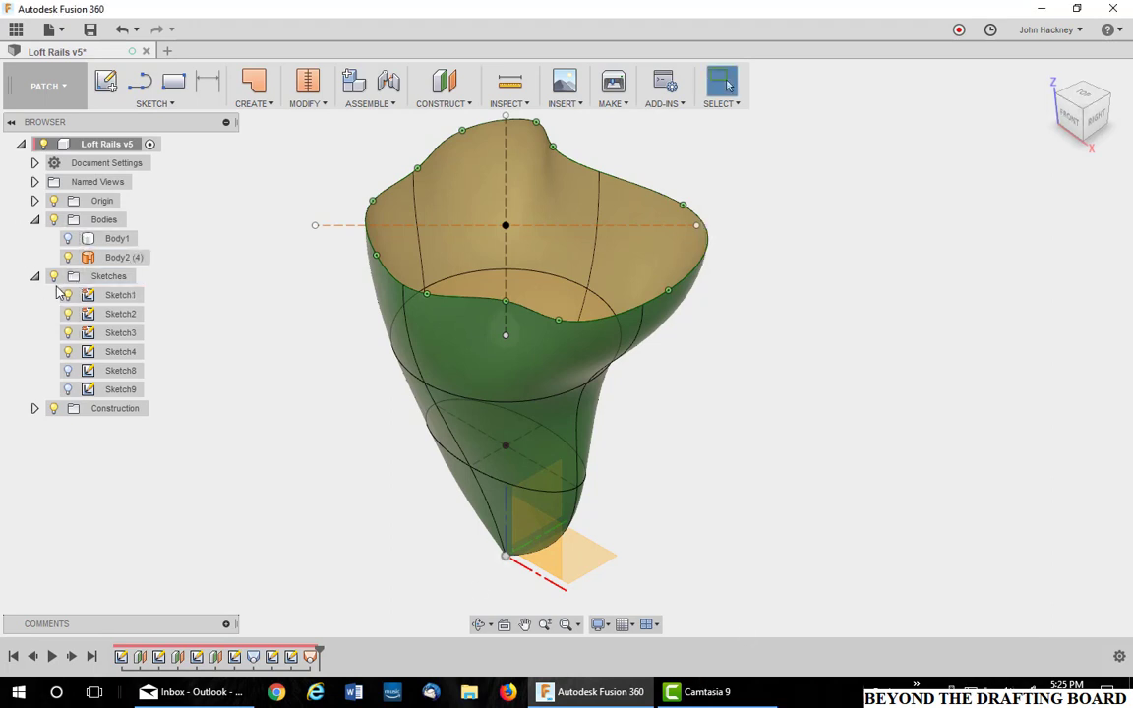
{"action": "left_click", "coordinate": [54, 276]}
{"action": "left_click", "coordinate": [68, 239]}
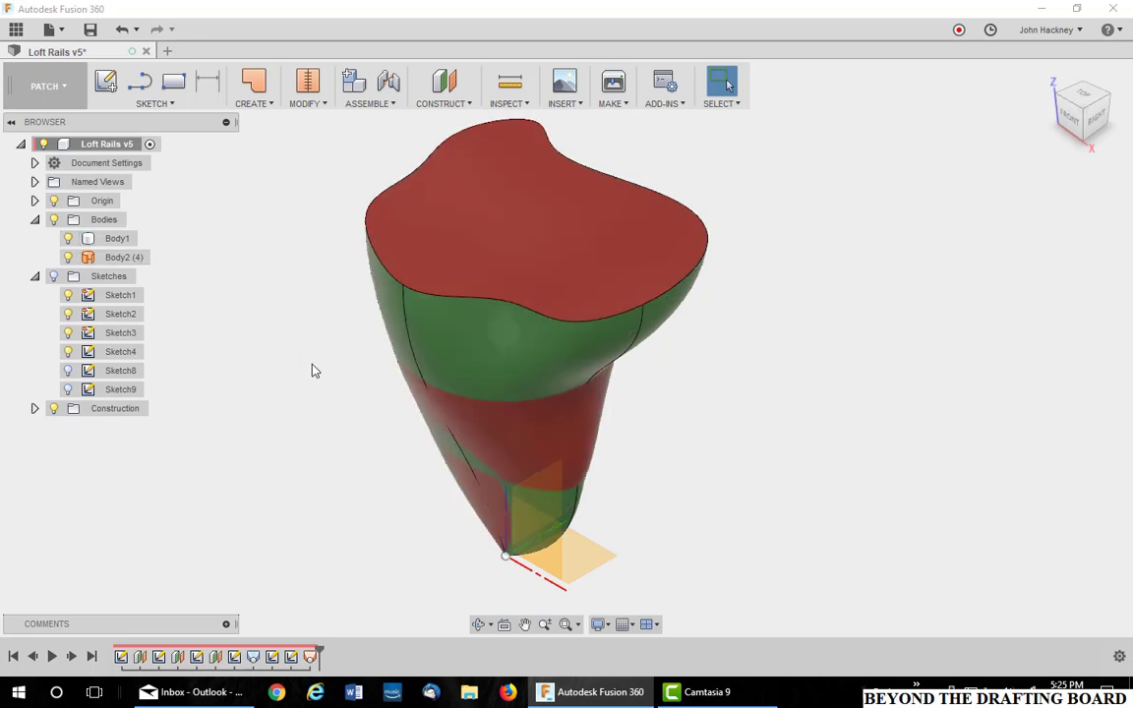
Show Sketch8 and Sketch9, toggle Body1 and Body2 to compare them, then hide red Body1
{"action": "middle_click_drag", "start_coordinate": [315, 370], "coordinate": [351, 316], "text": "shift"}
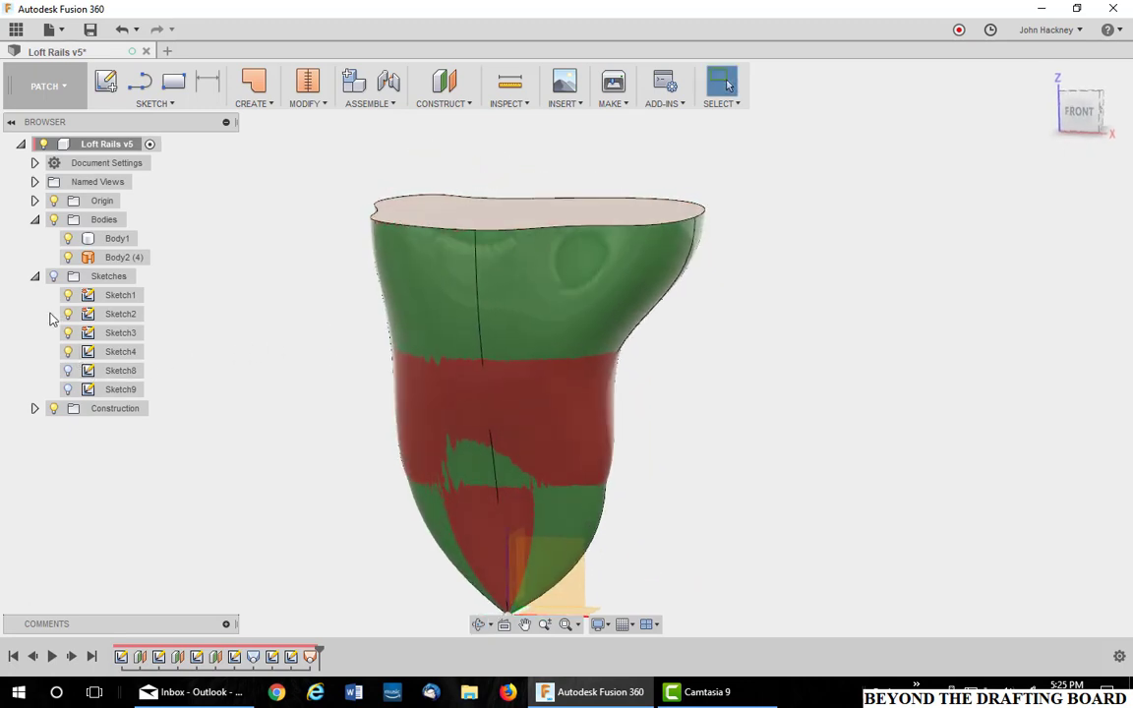
{"action": "left_click", "coordinate": [54, 277]}
{"action": "left_click", "coordinate": [71, 370]}
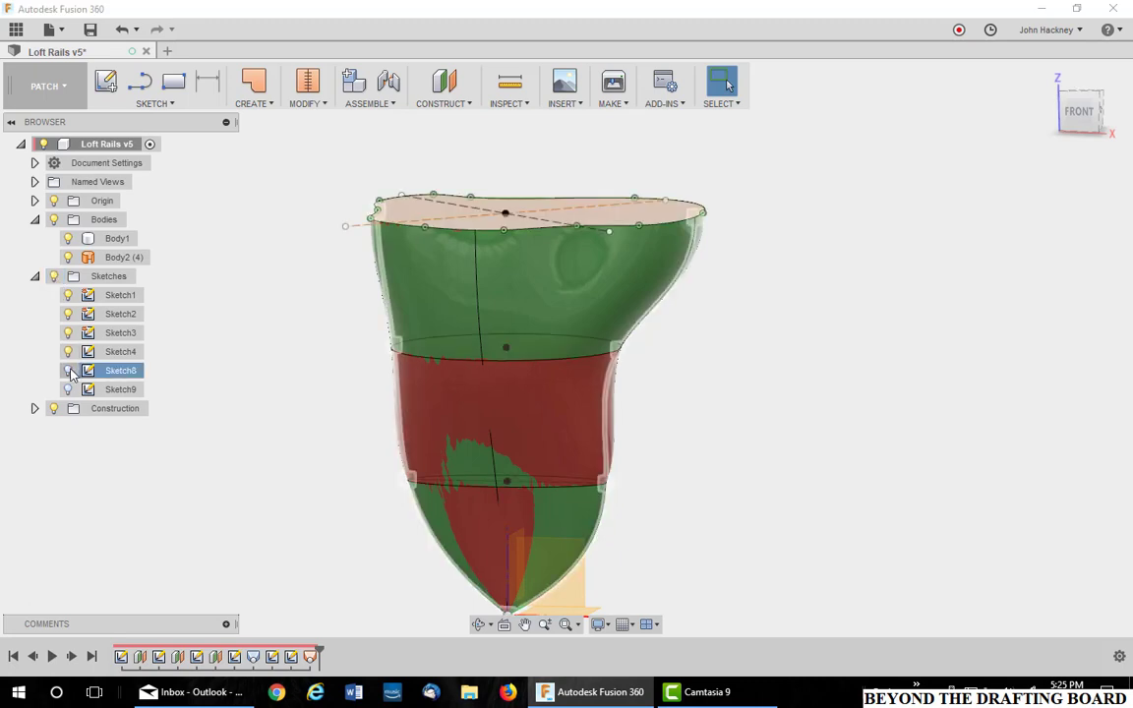
{"action": "left_click", "coordinate": [69, 389]}
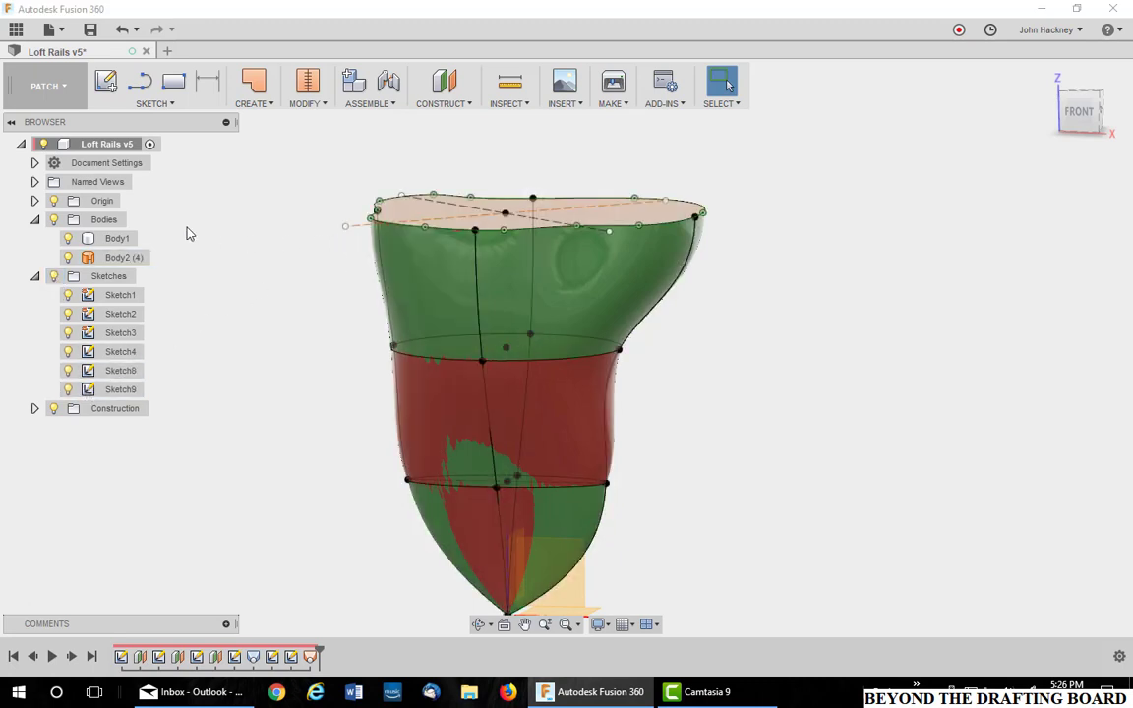
{"action": "left_click", "coordinate": [67, 238]}
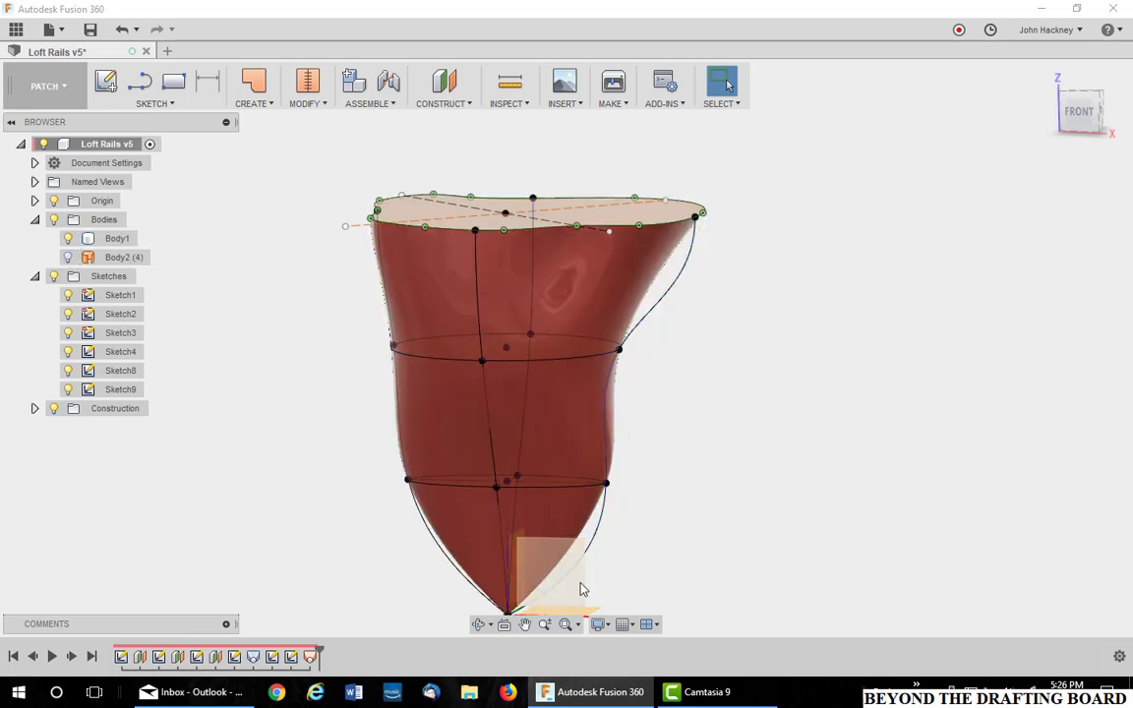
{"action": "left_click", "coordinate": [68, 257]}
{"action": "left_click", "coordinate": [68, 256]}
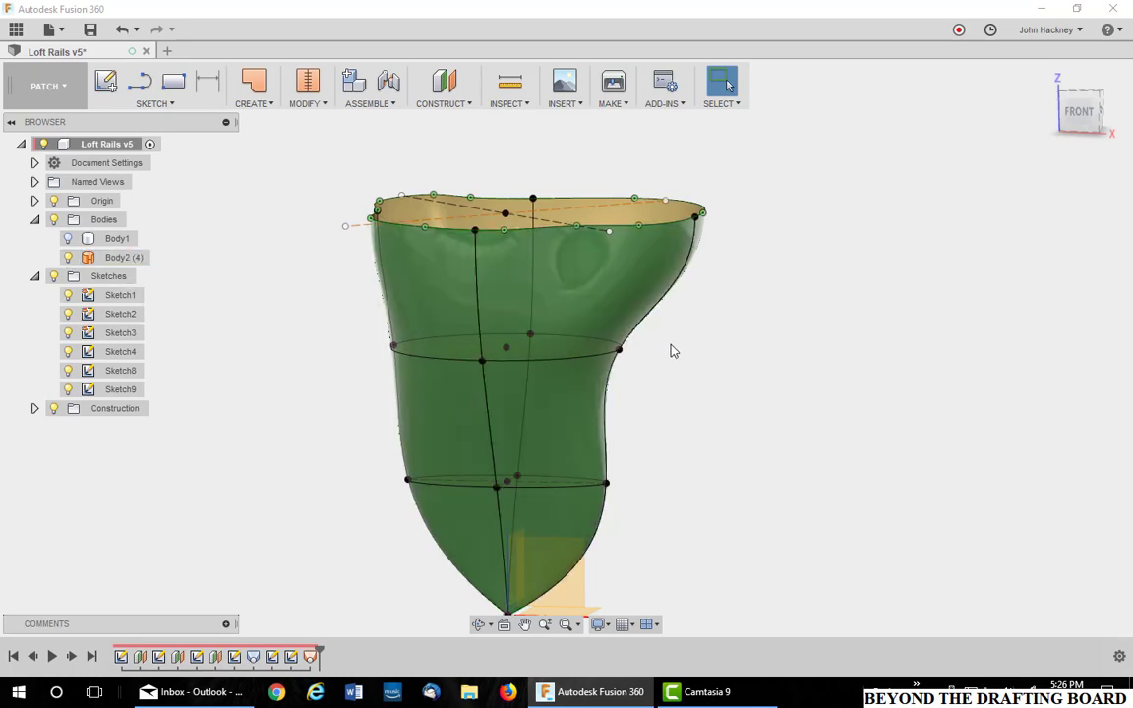
{"action": "middle_click_drag", "start_coordinate": [674, 366], "coordinate": [651, 384], "text": "shift"}
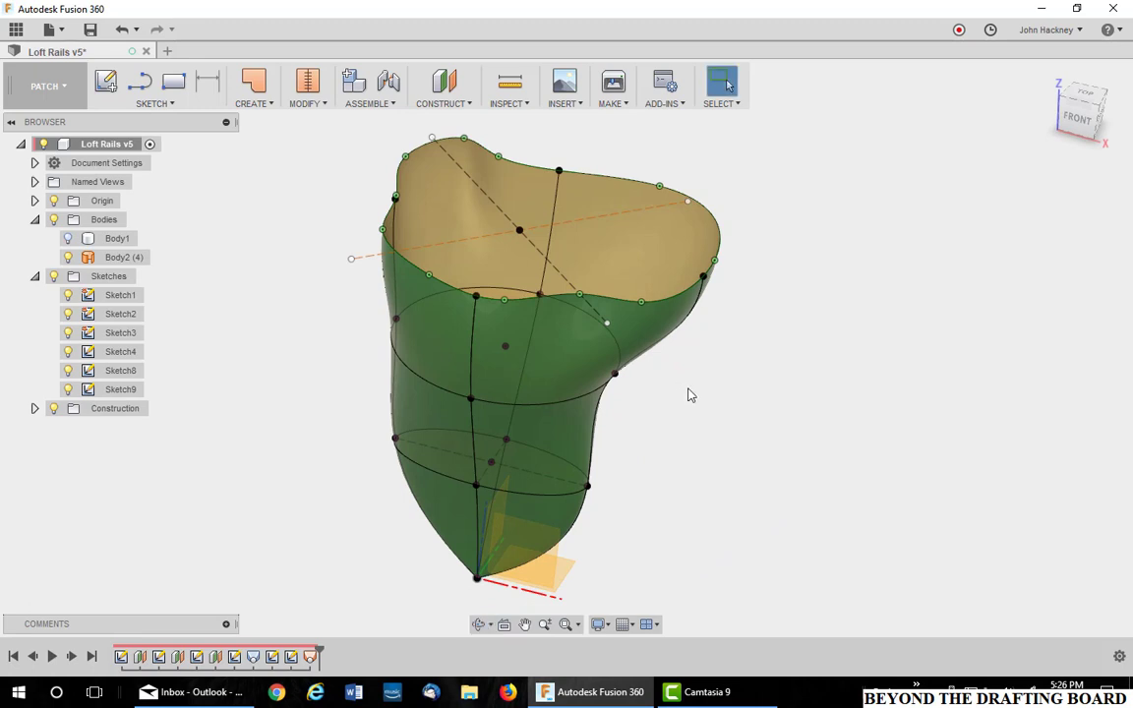